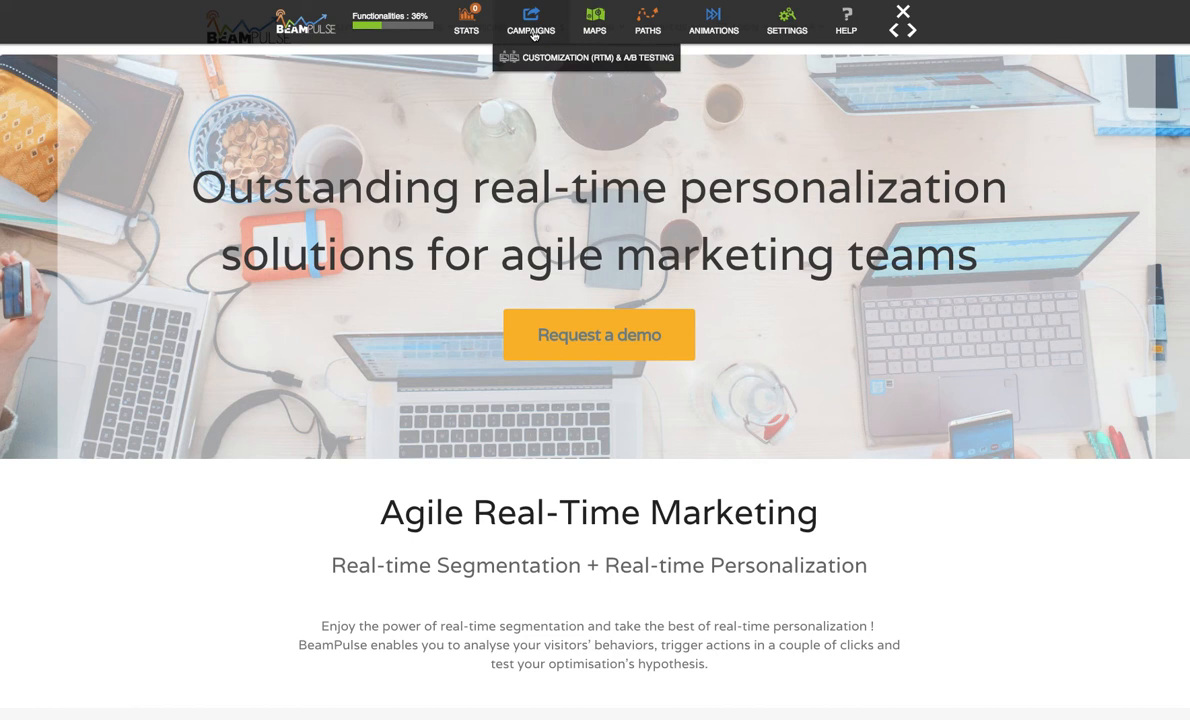
Create a new campaign with the saved demo name as its name and "Home Page Variations" as its description.
click(533, 58)
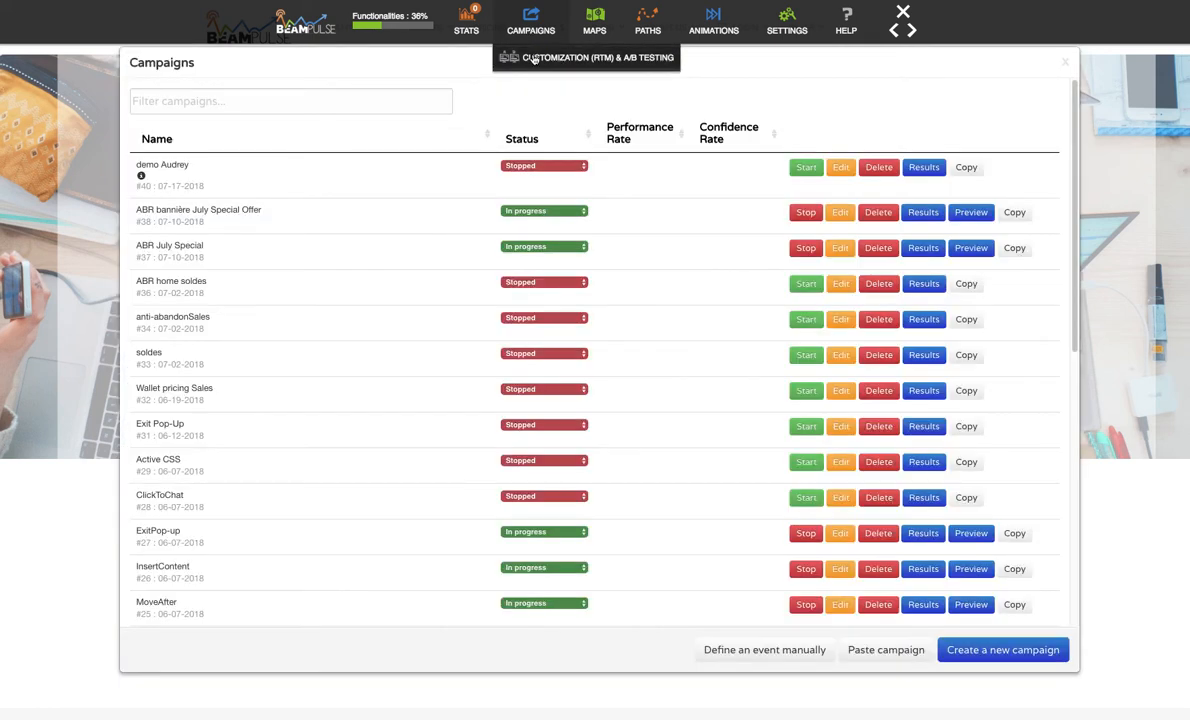
click(987, 653)
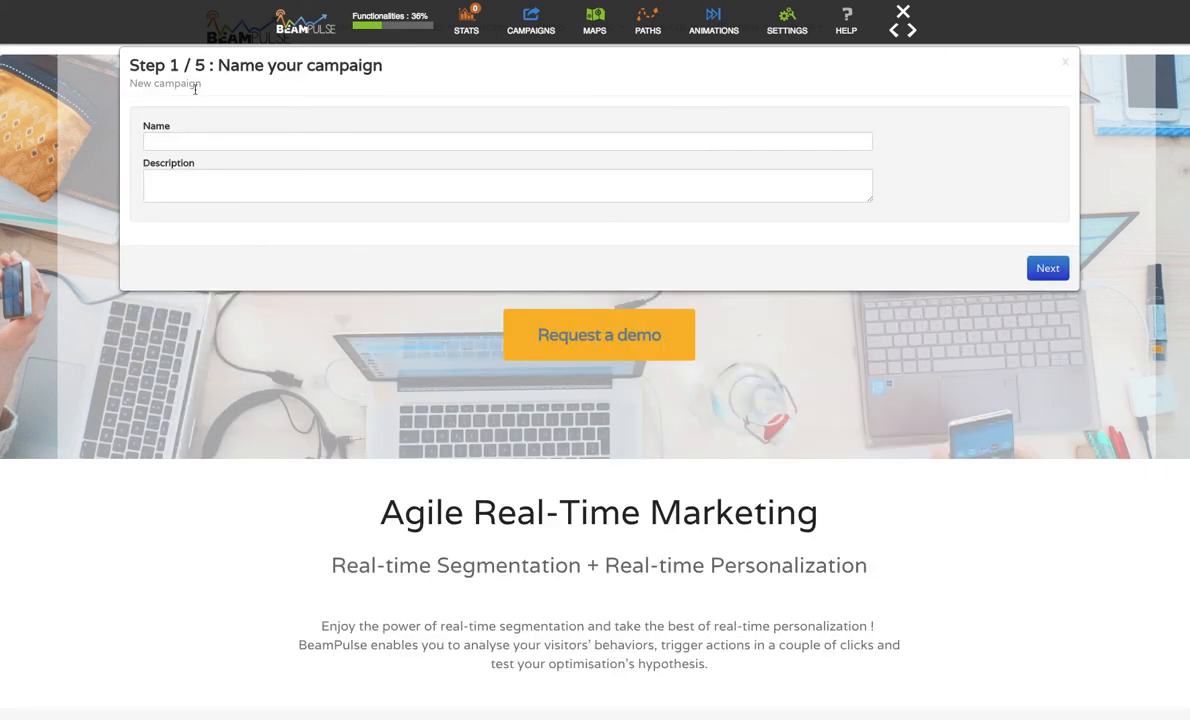
click(190, 141)
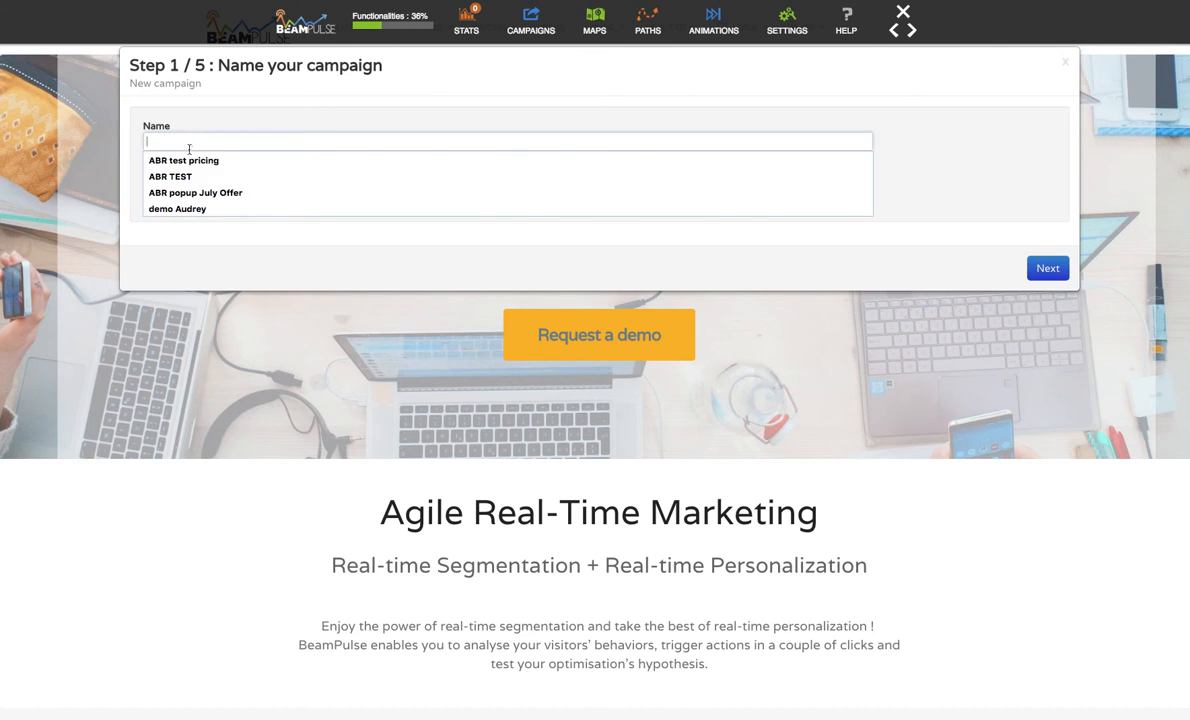
click(193, 209)
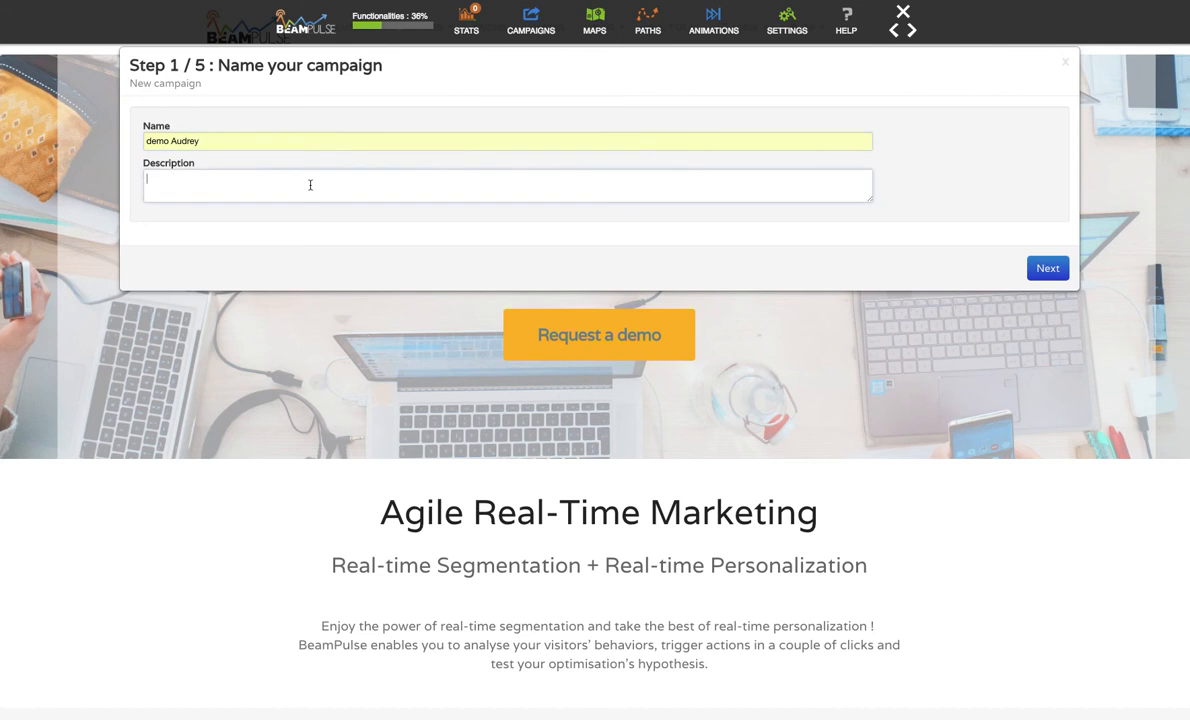
text(Home Page Variations)
click(1065, 272)
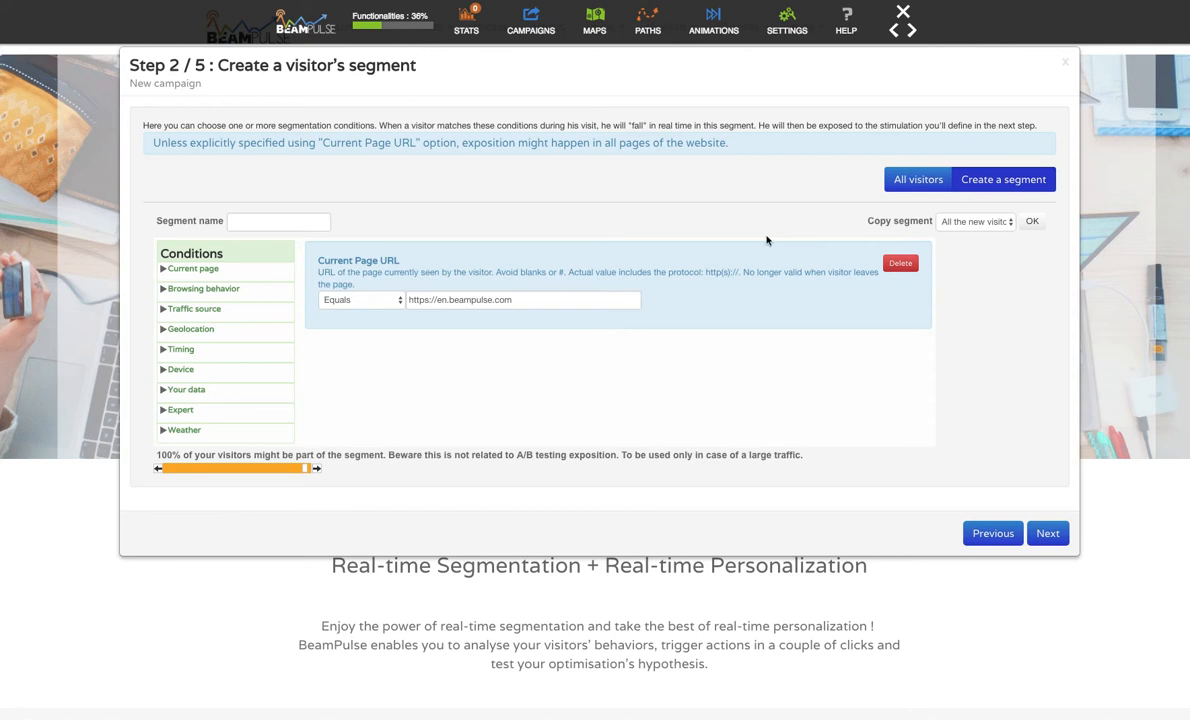
Add a New/Returning visitor condition equal to "Returning visitor" to the segment and continue to the action choice.
click(198, 288)
click(205, 305)
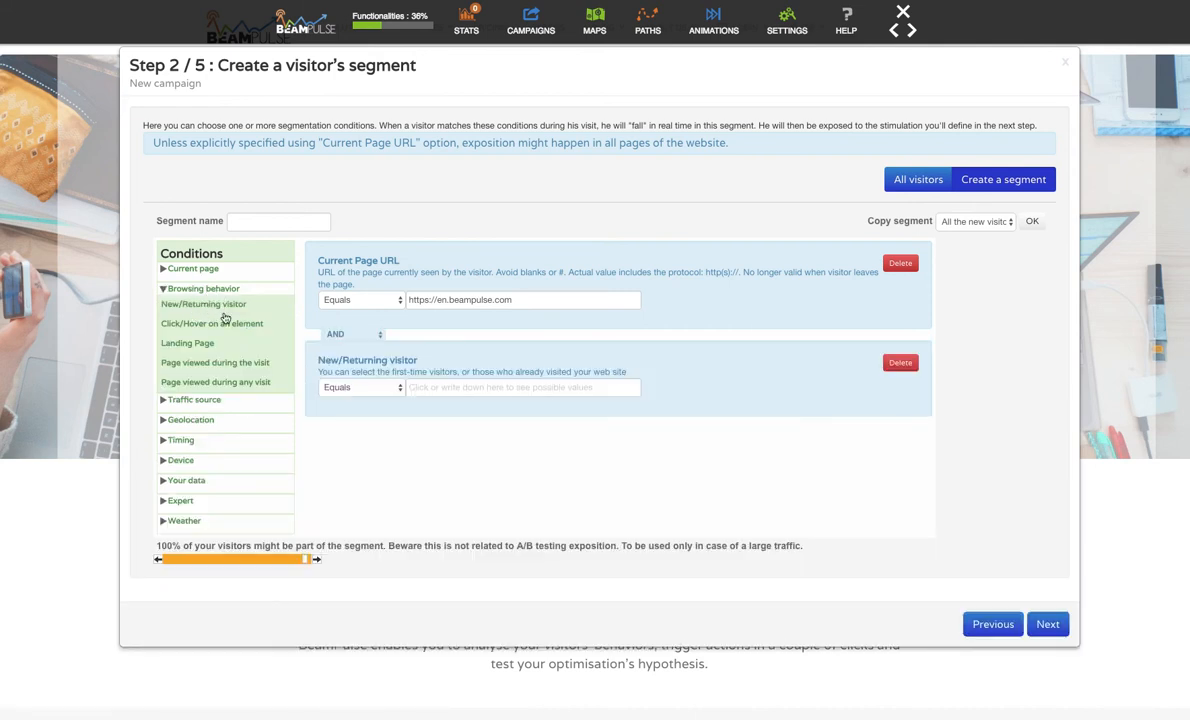
click(437, 387)
click(462, 428)
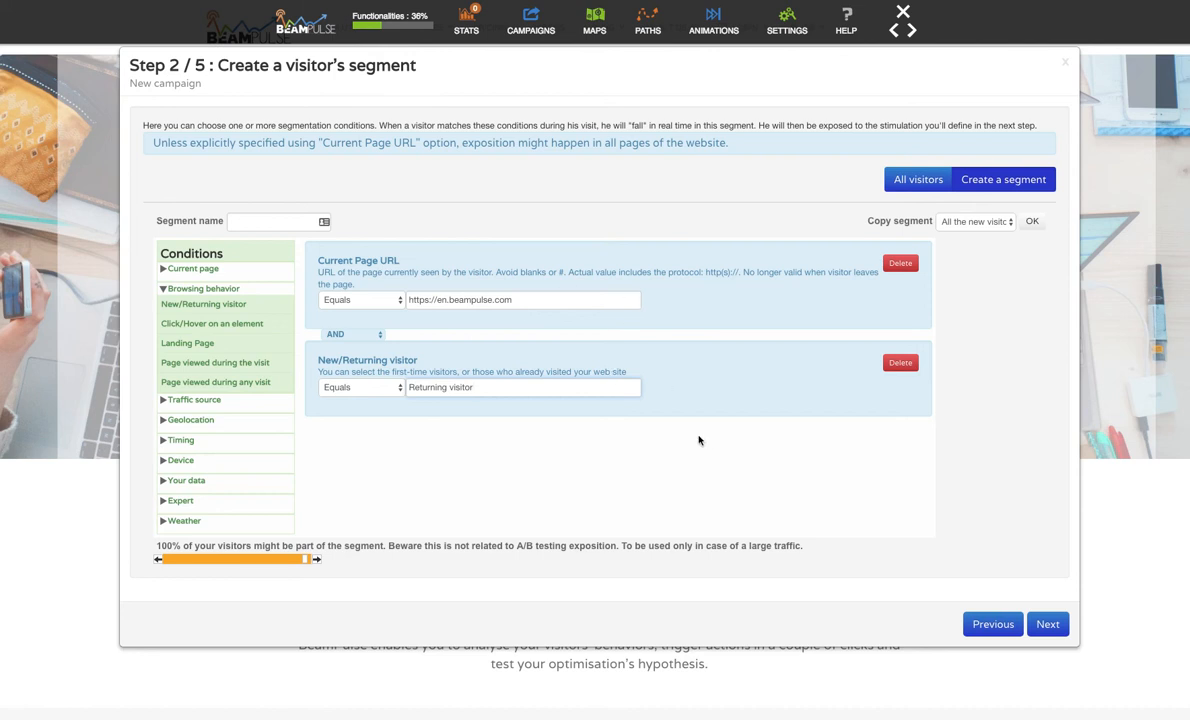
click(1047, 624)
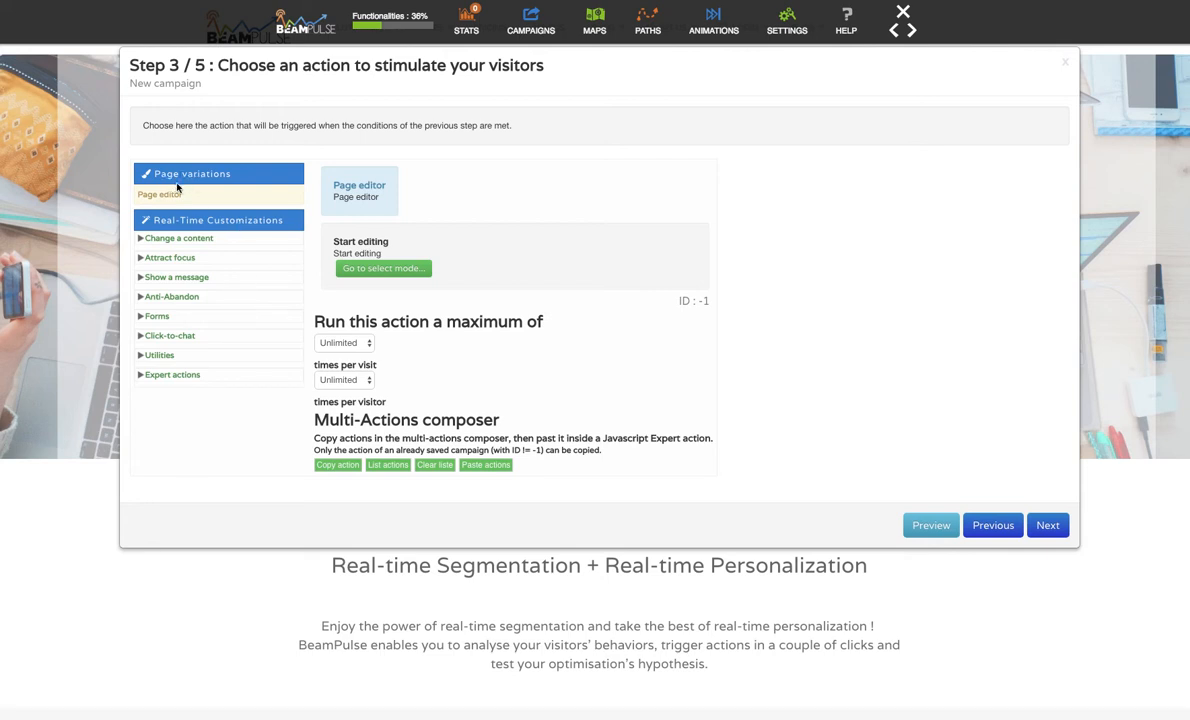
Start editing the page and replace the hero heading's content with "Happy to see you again!".
click(378, 270)
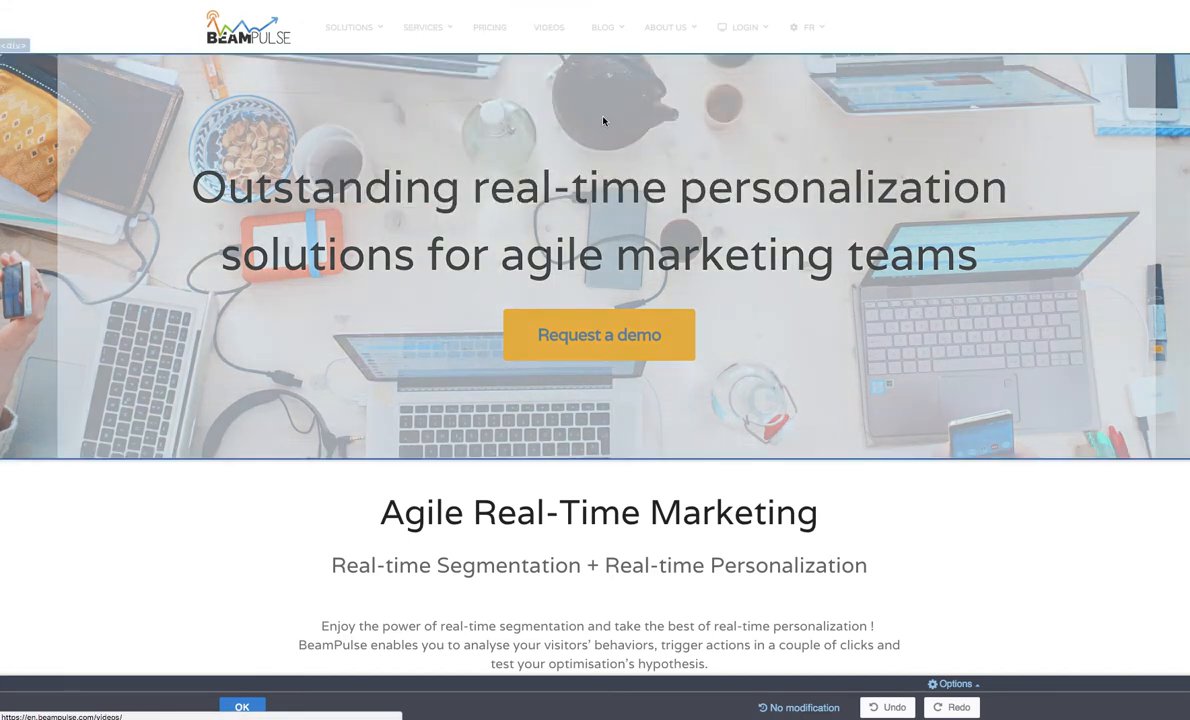
click(745, 258)
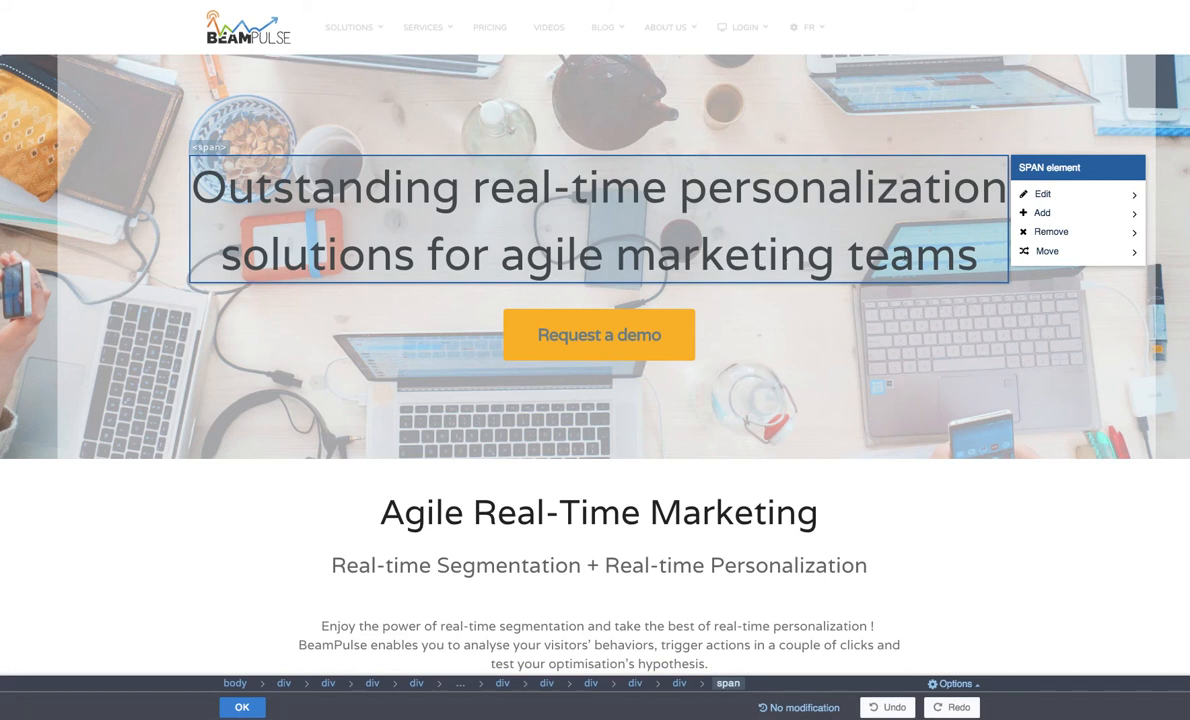
mouse_move(1060, 261)
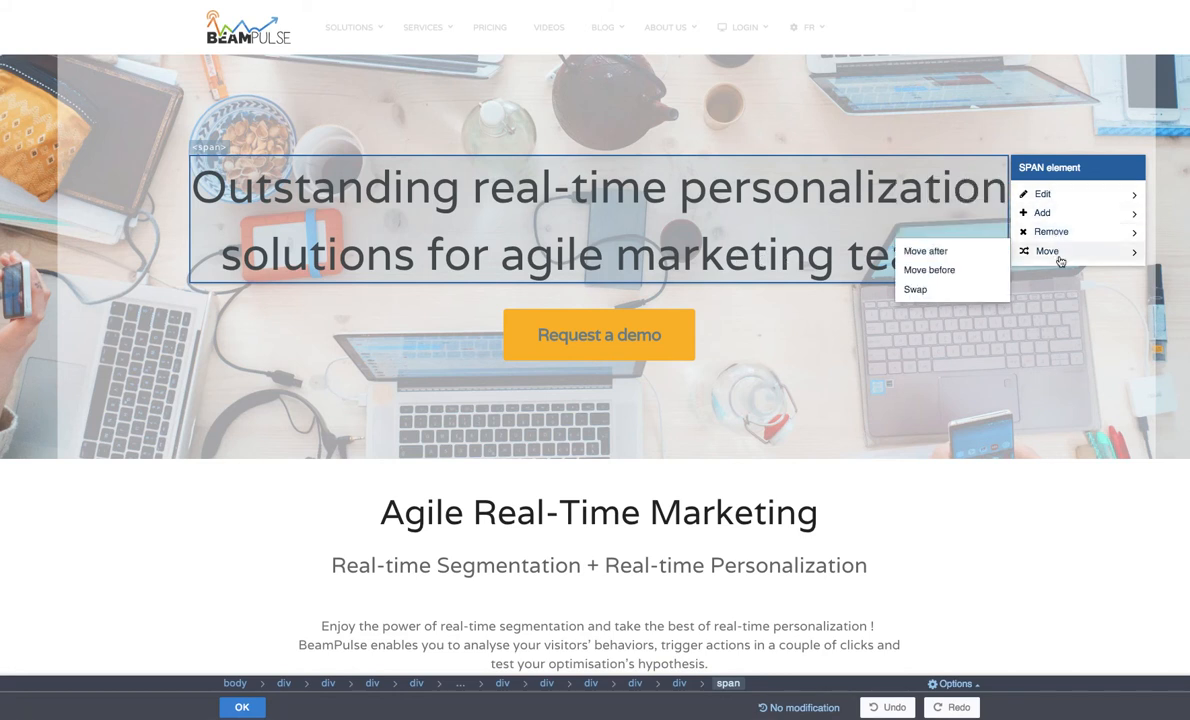
mouse_move(1047, 198)
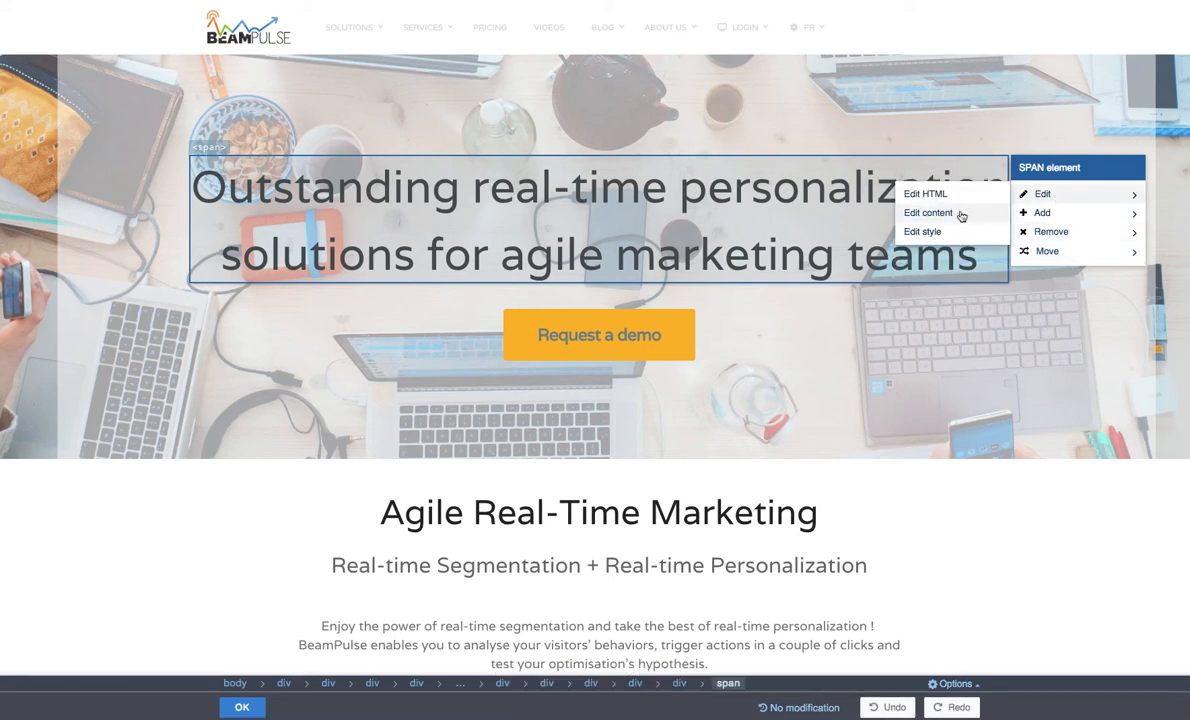
click(963, 211)
click(483, 327)
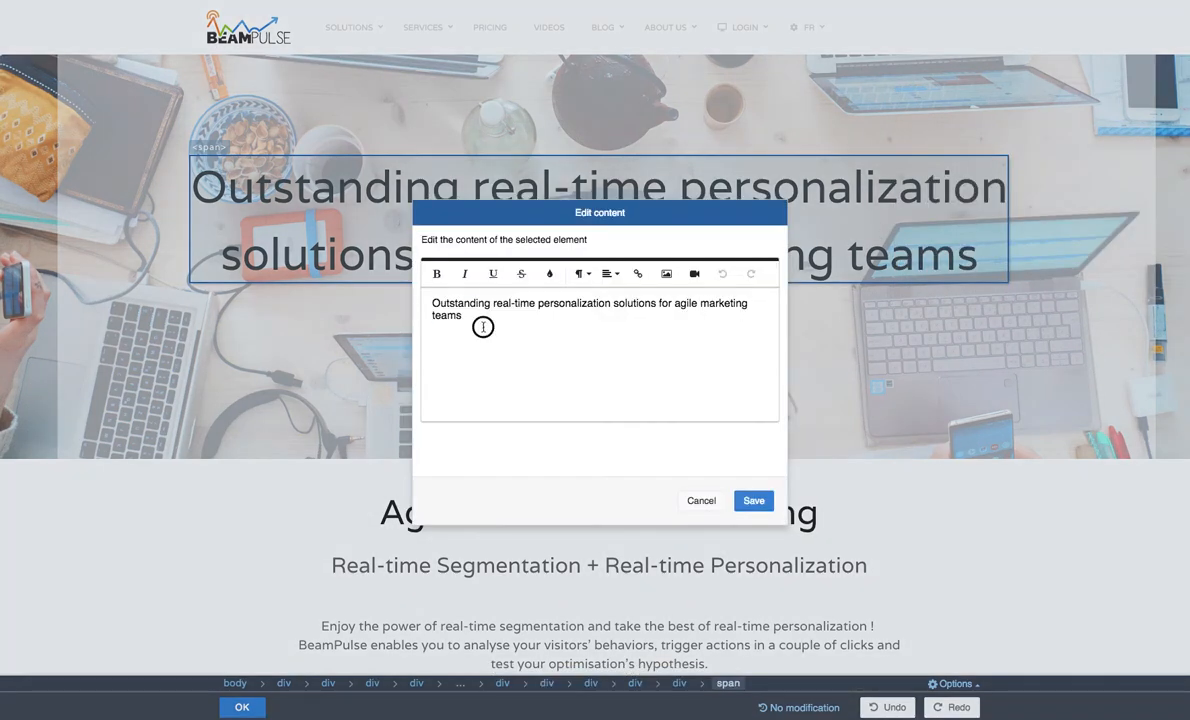
drag(483, 327, 398, 300)
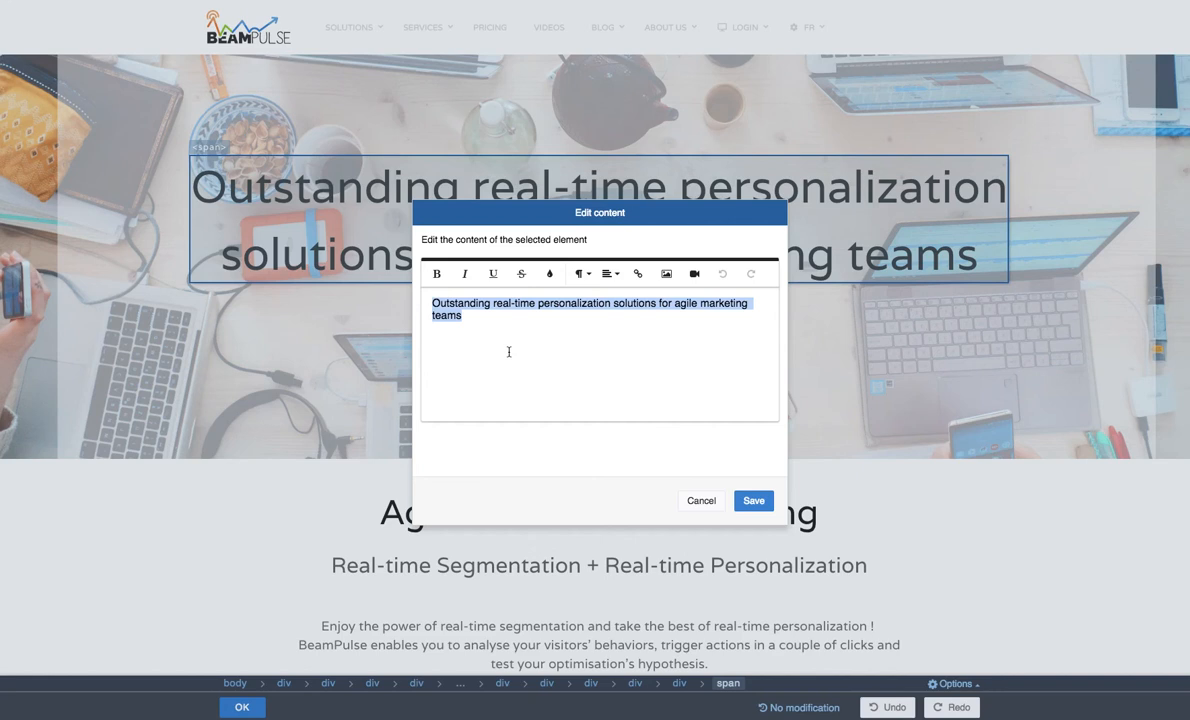
text(Happy to see you again!)
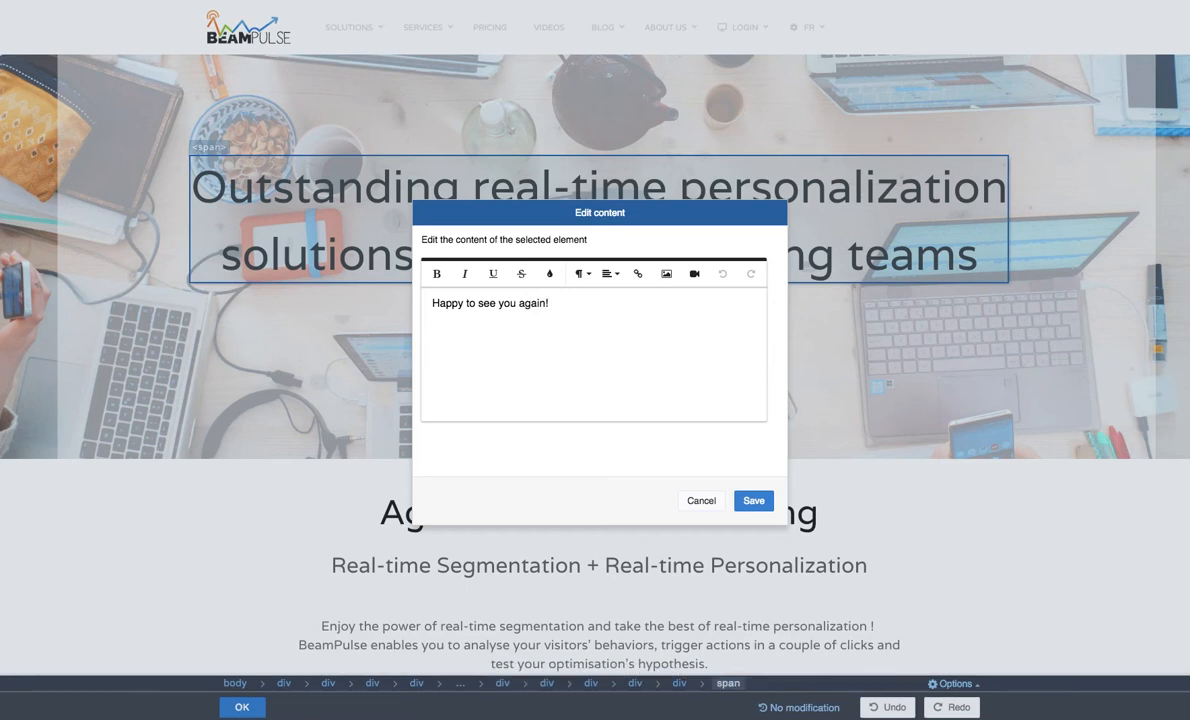
click(753, 500)
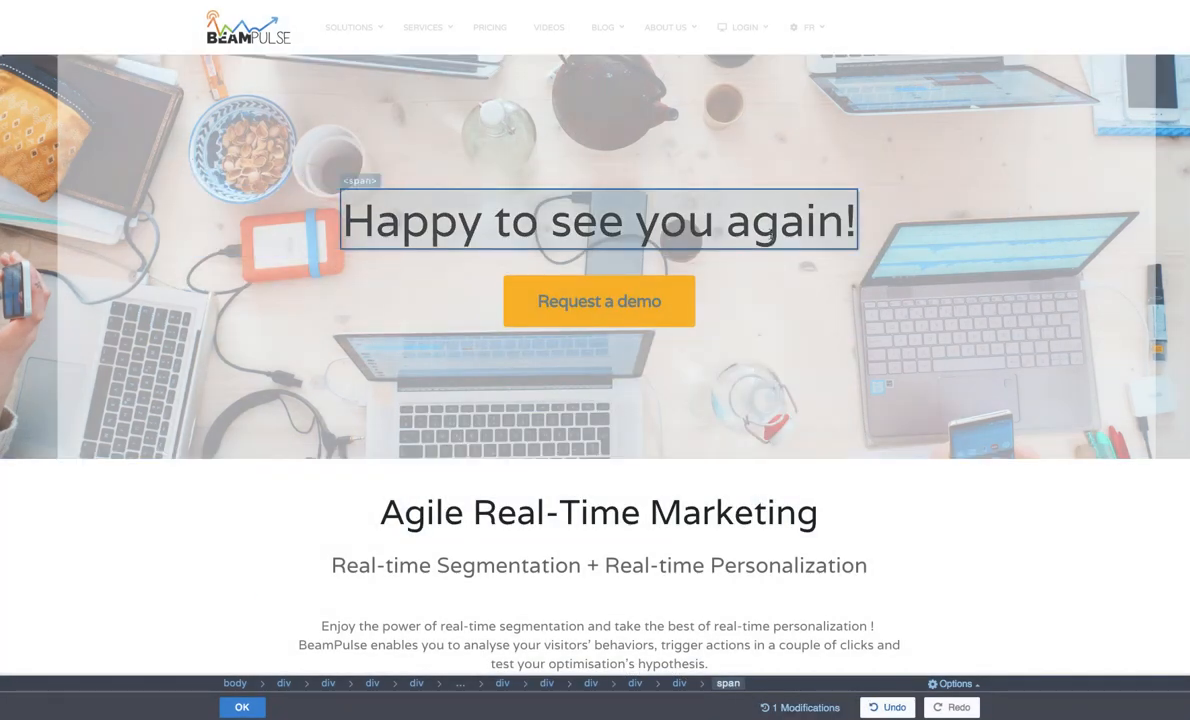
Insert a <br> tag after "see" in the hero heading's HTML and save it.
click(769, 215)
mouse_move(937, 229)
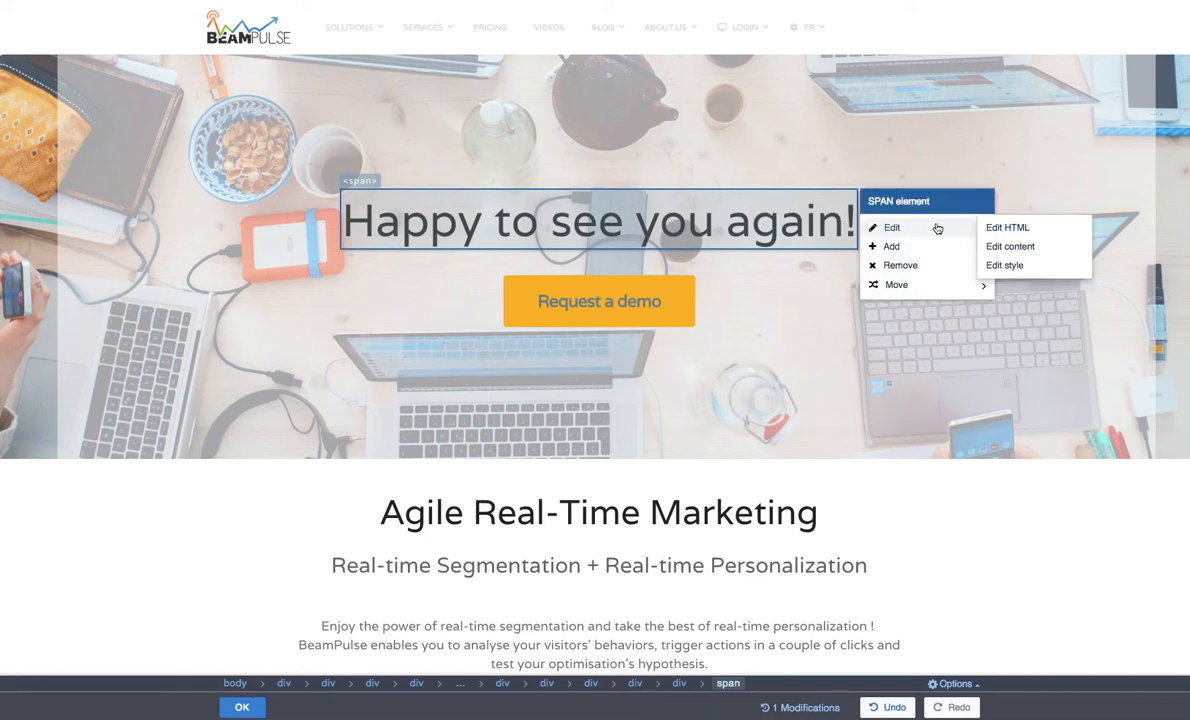
click(1006, 228)
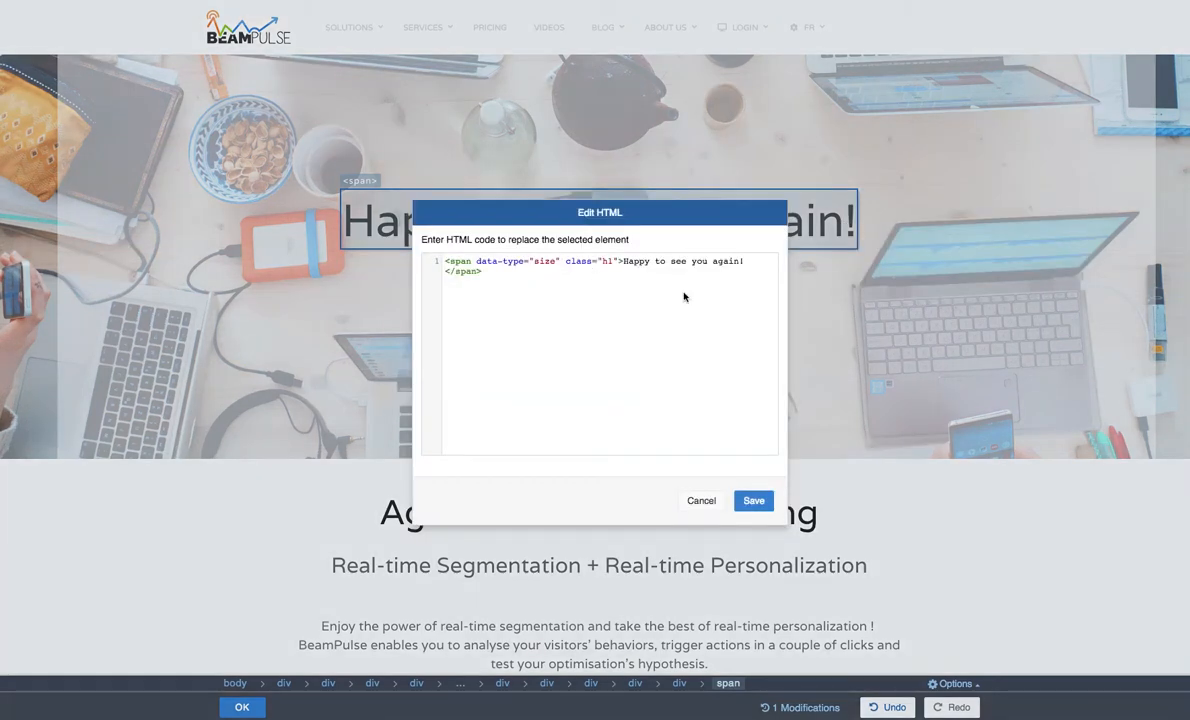
click(692, 262)
text(<br)
text(>)
click(756, 500)
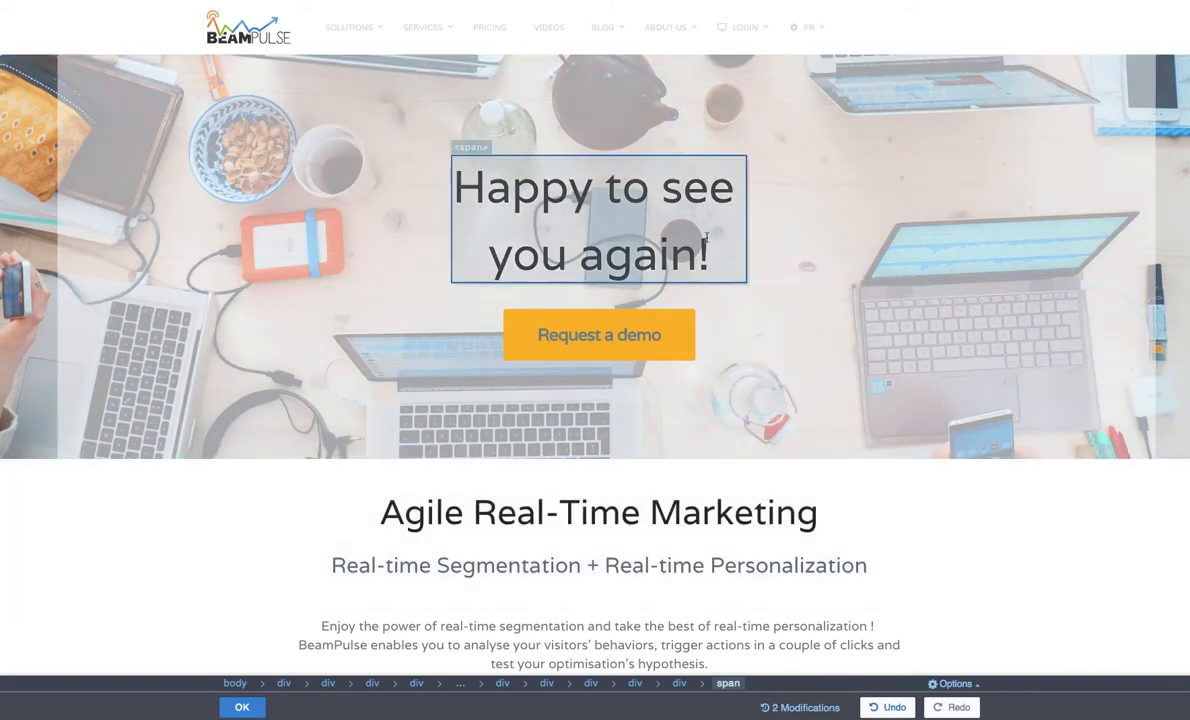
Set the hero heading's text color to rgb(219, 44, 44), look through the background and dimension styles, and save.
click(740, 168)
mouse_move(821, 215)
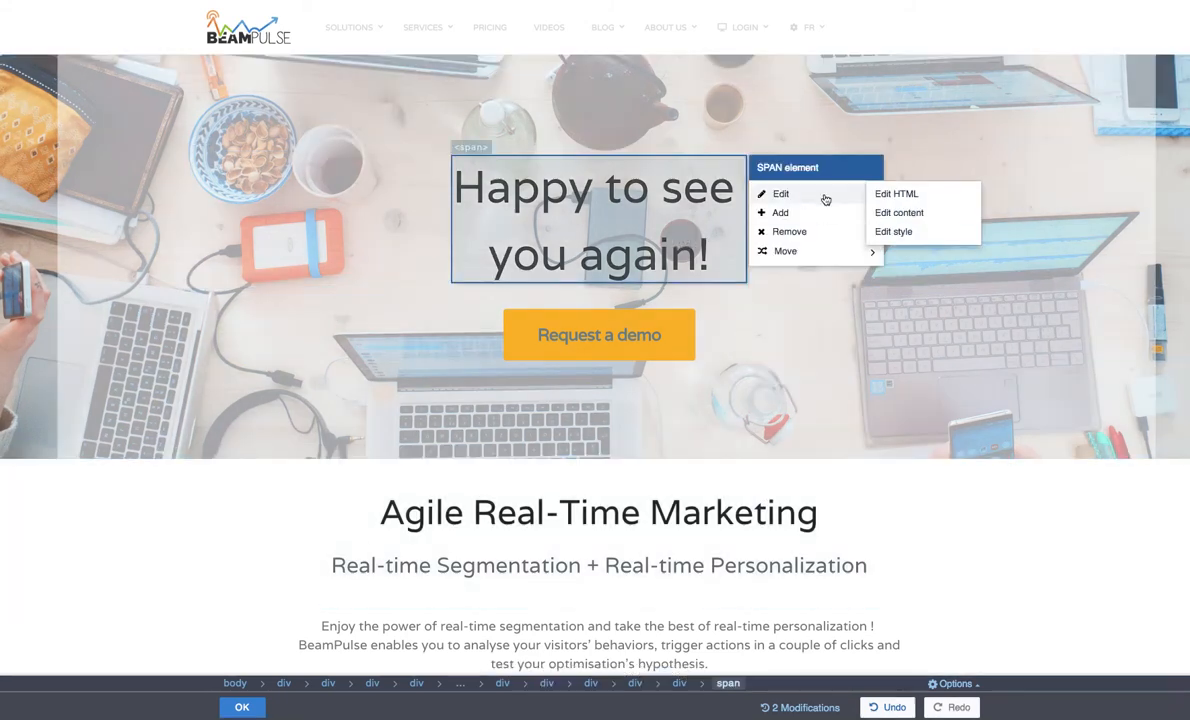
click(889, 231)
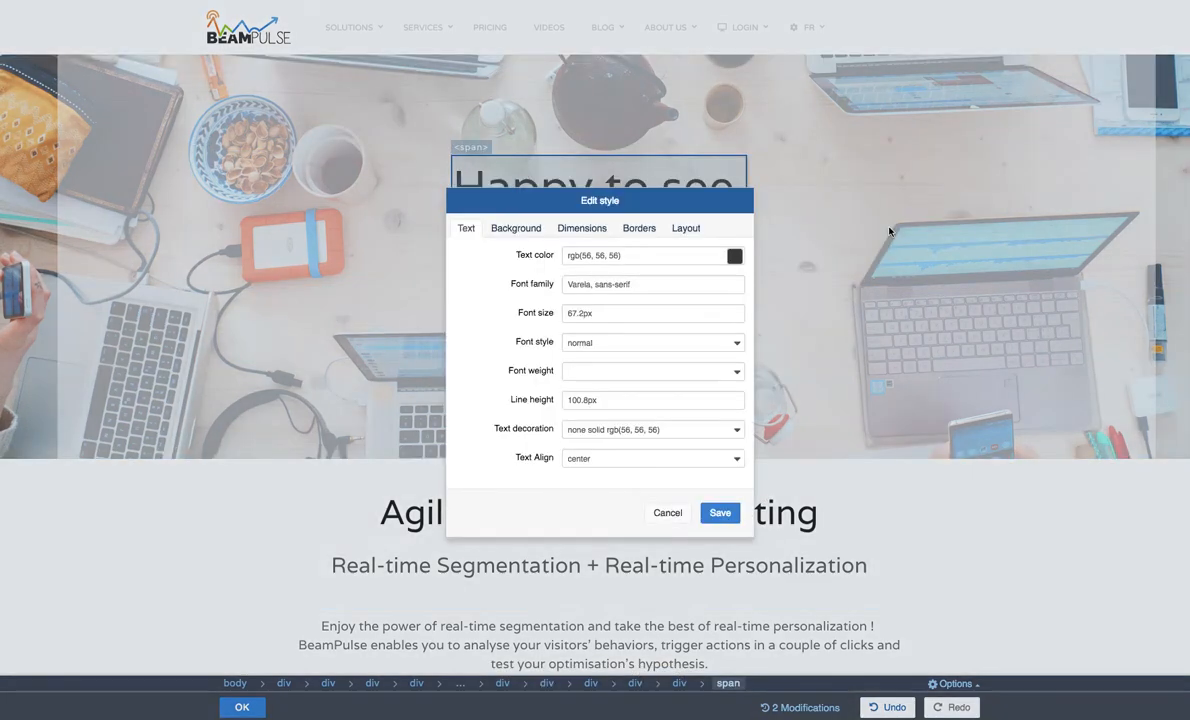
click(655, 256)
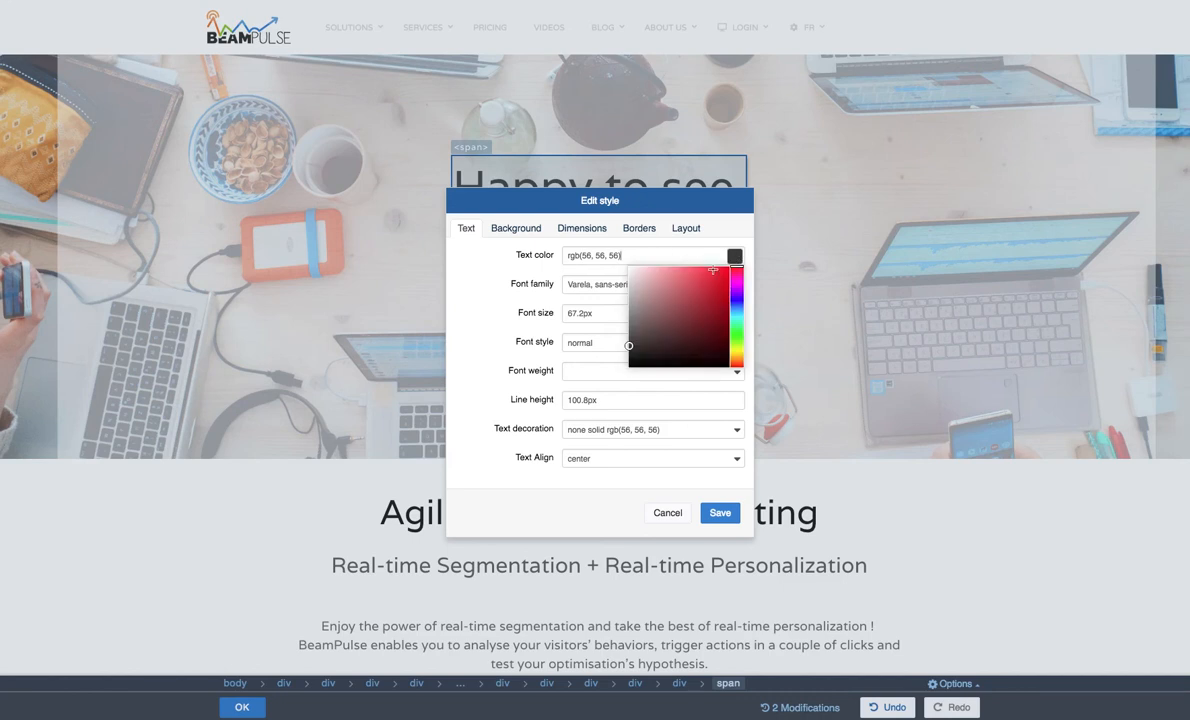
click(709, 281)
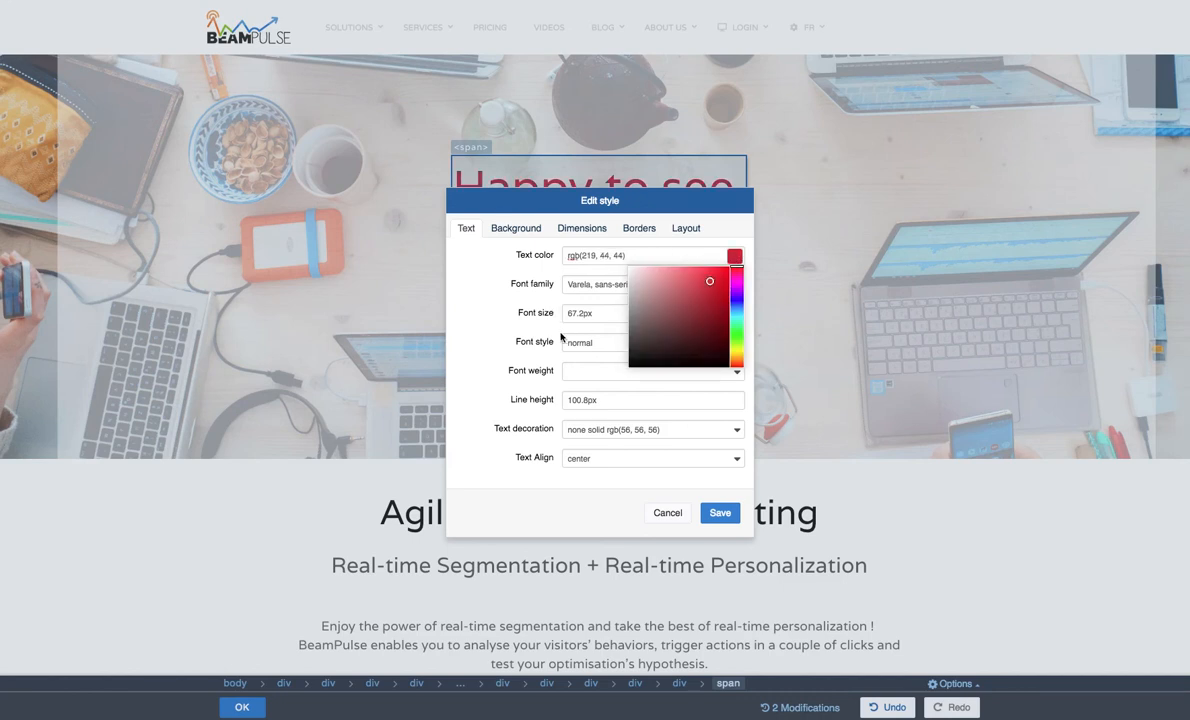
click(520, 229)
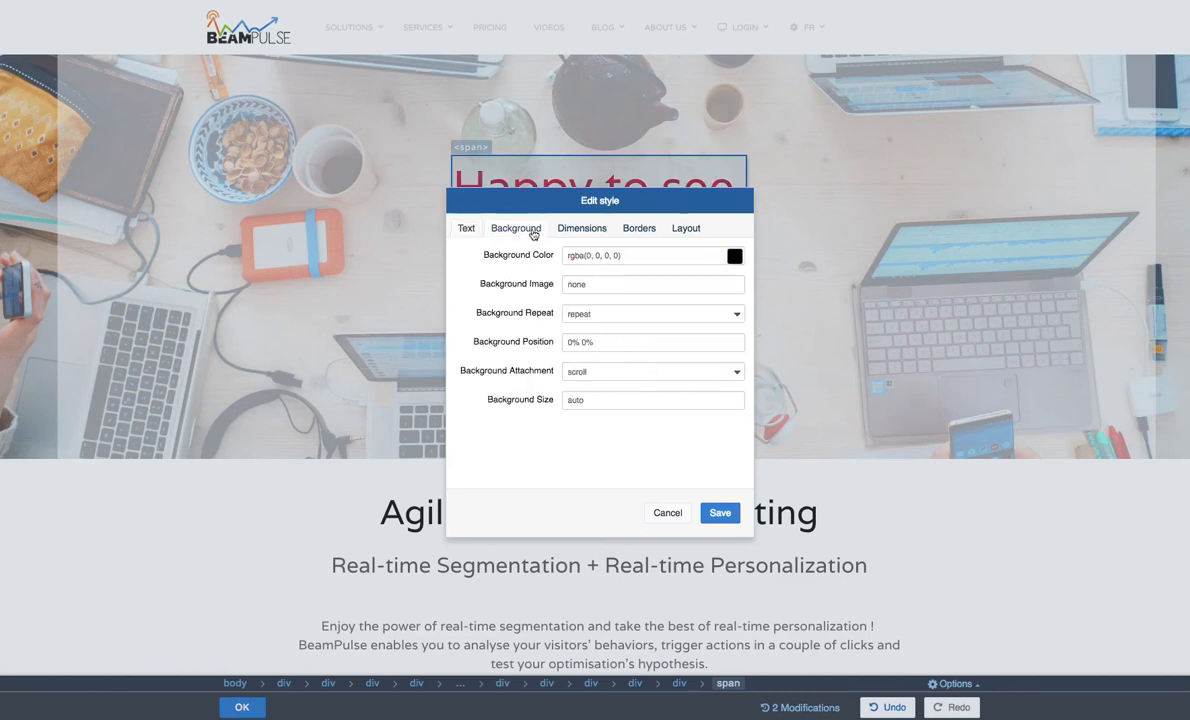
click(581, 228)
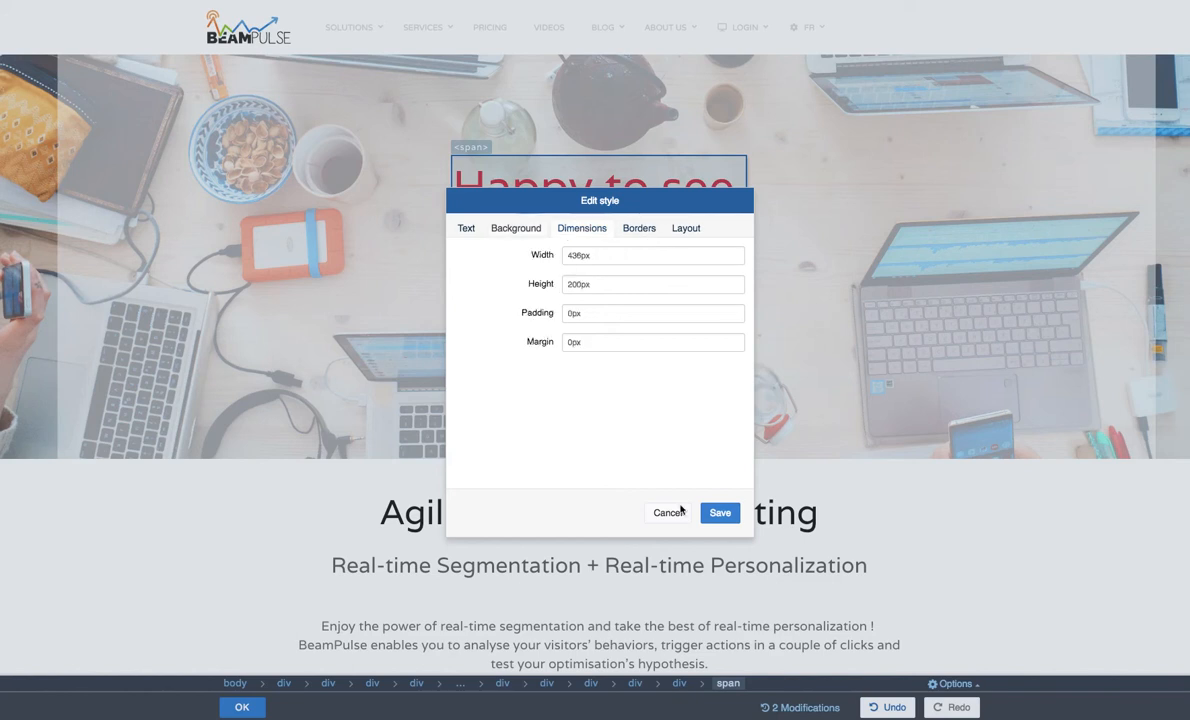
click(719, 512)
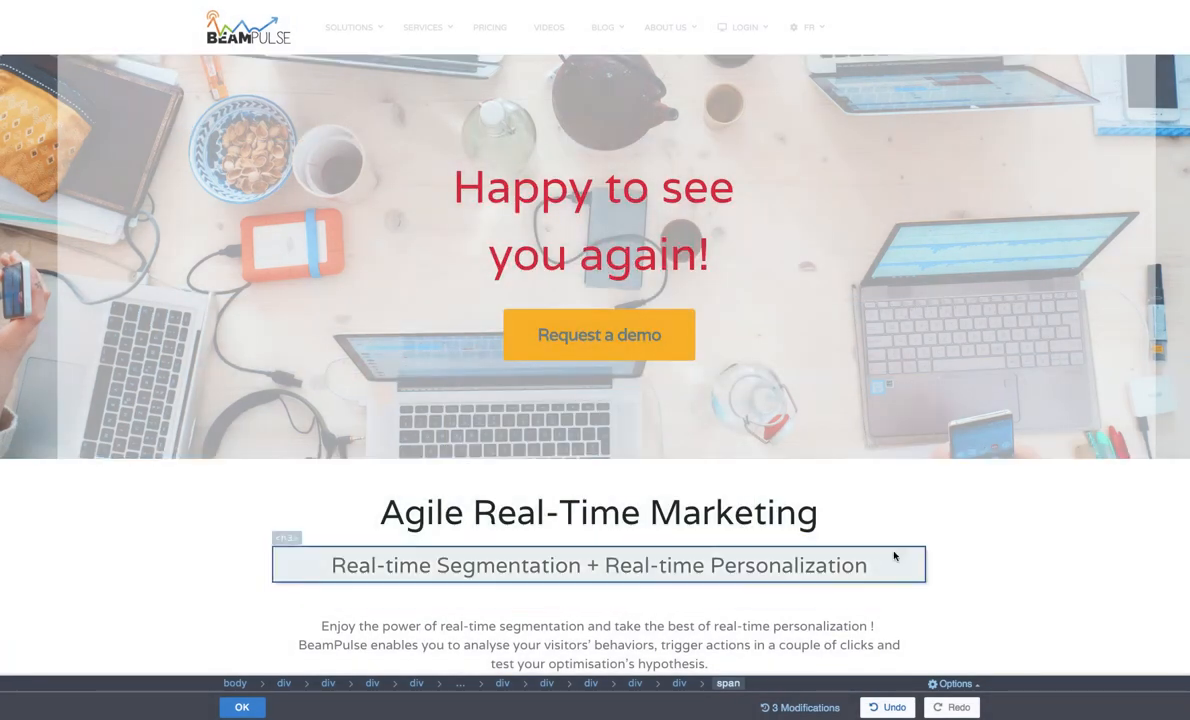
Delete the Style modification from the change history and close the history.
click(810, 708)
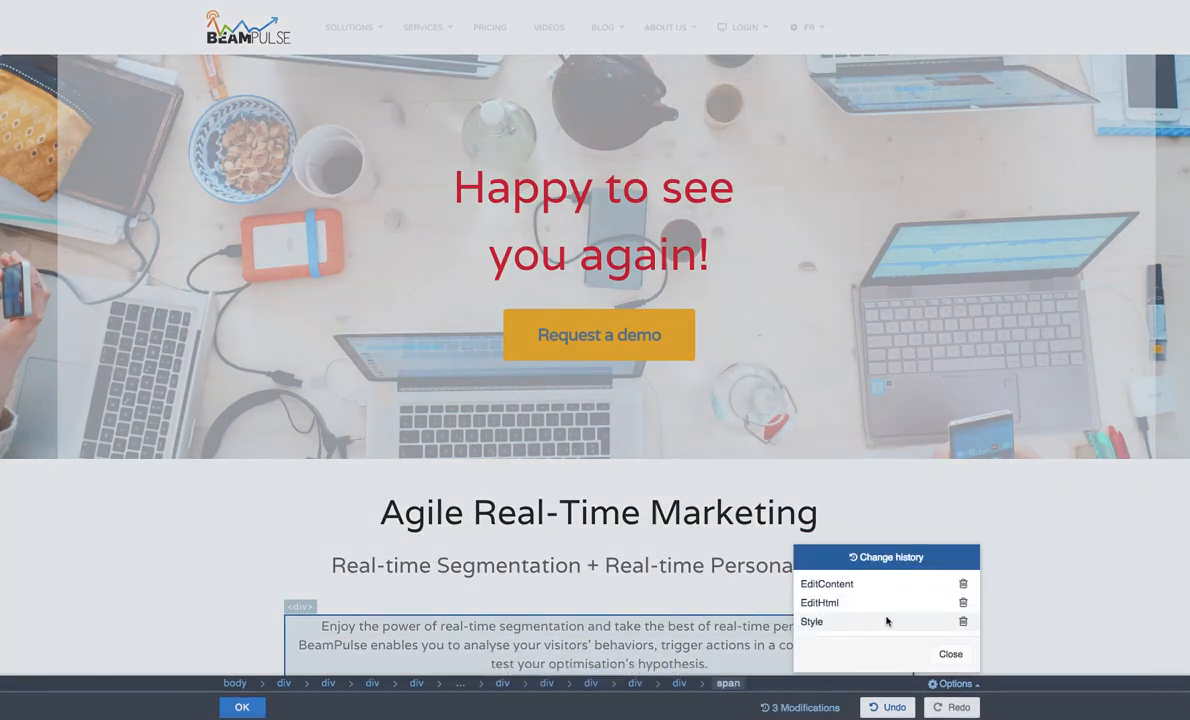
click(965, 622)
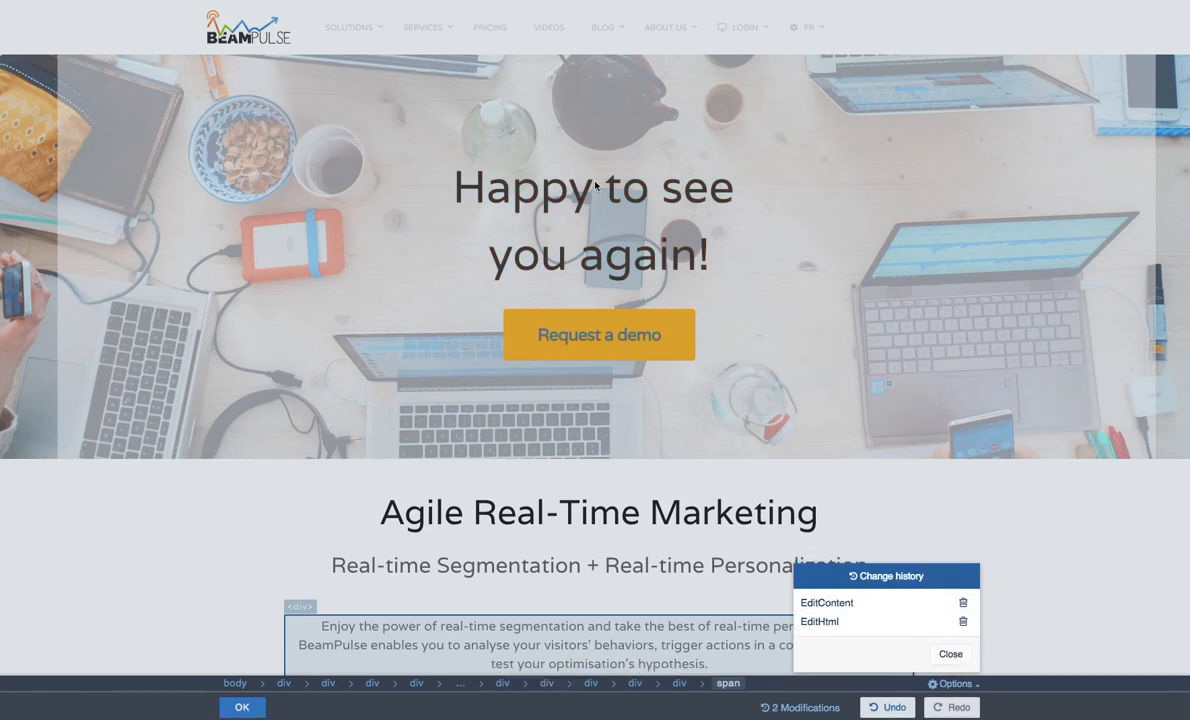
click(775, 337)
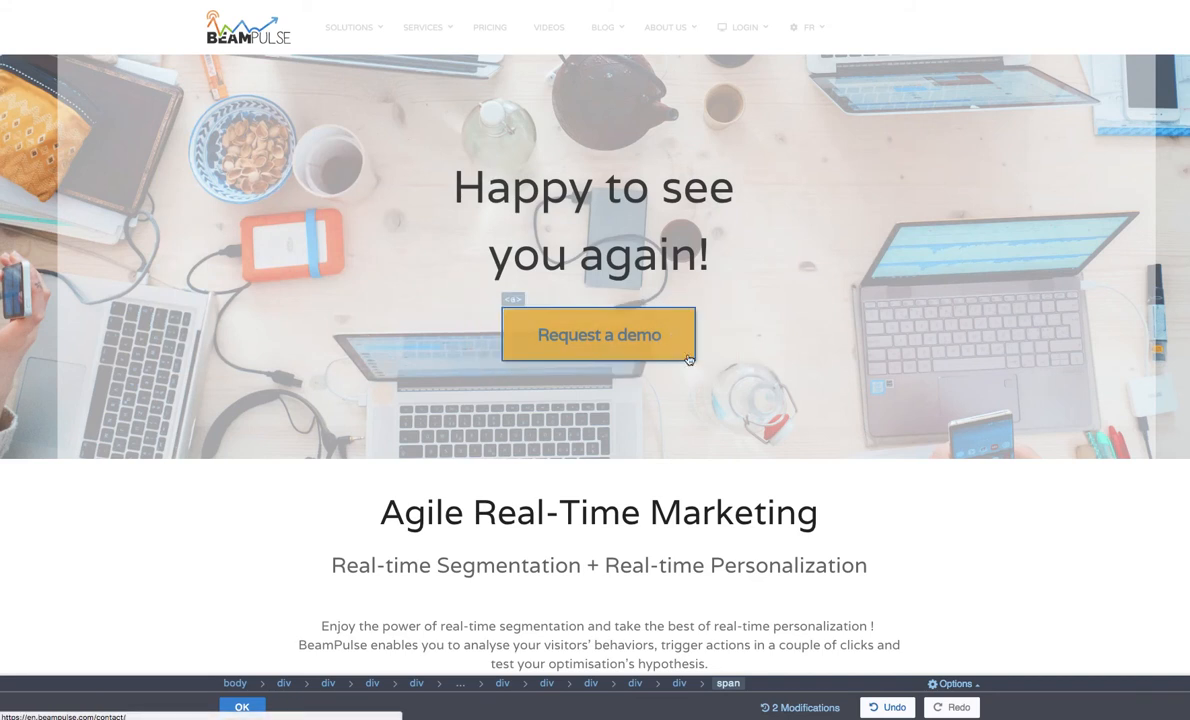
Try moving the "Request a demo" button before the hero heading, and undo the move.
click(688, 358)
mouse_move(749, 407)
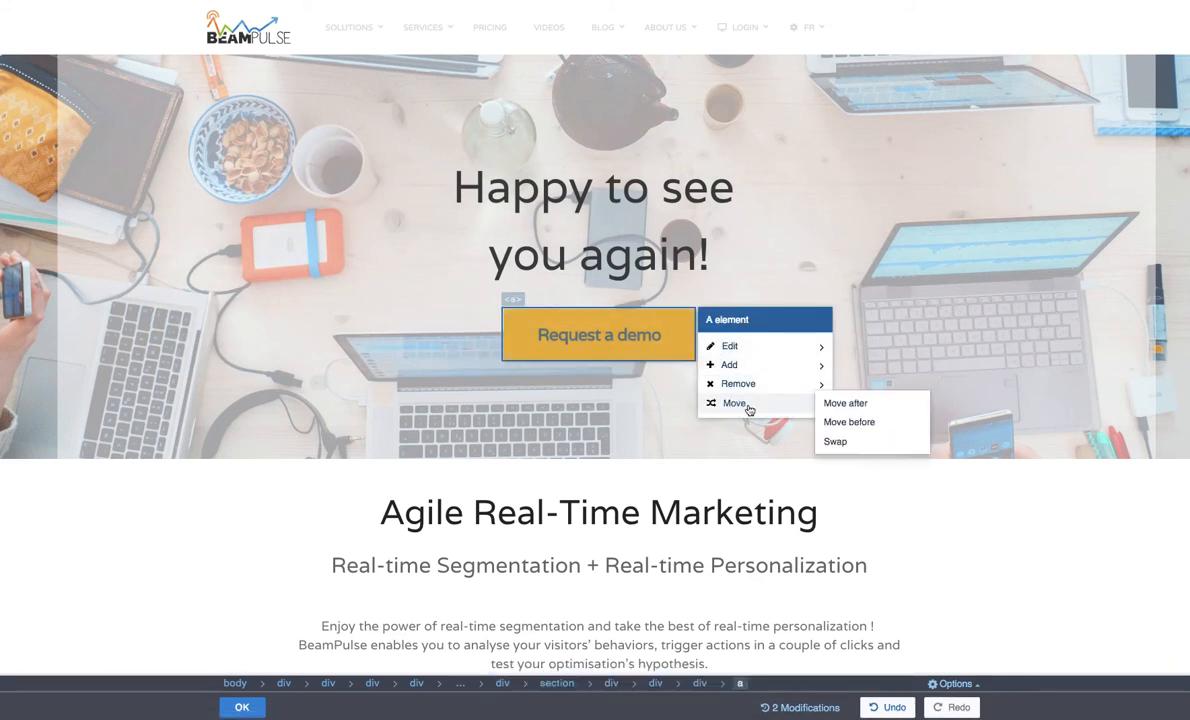
click(841, 421)
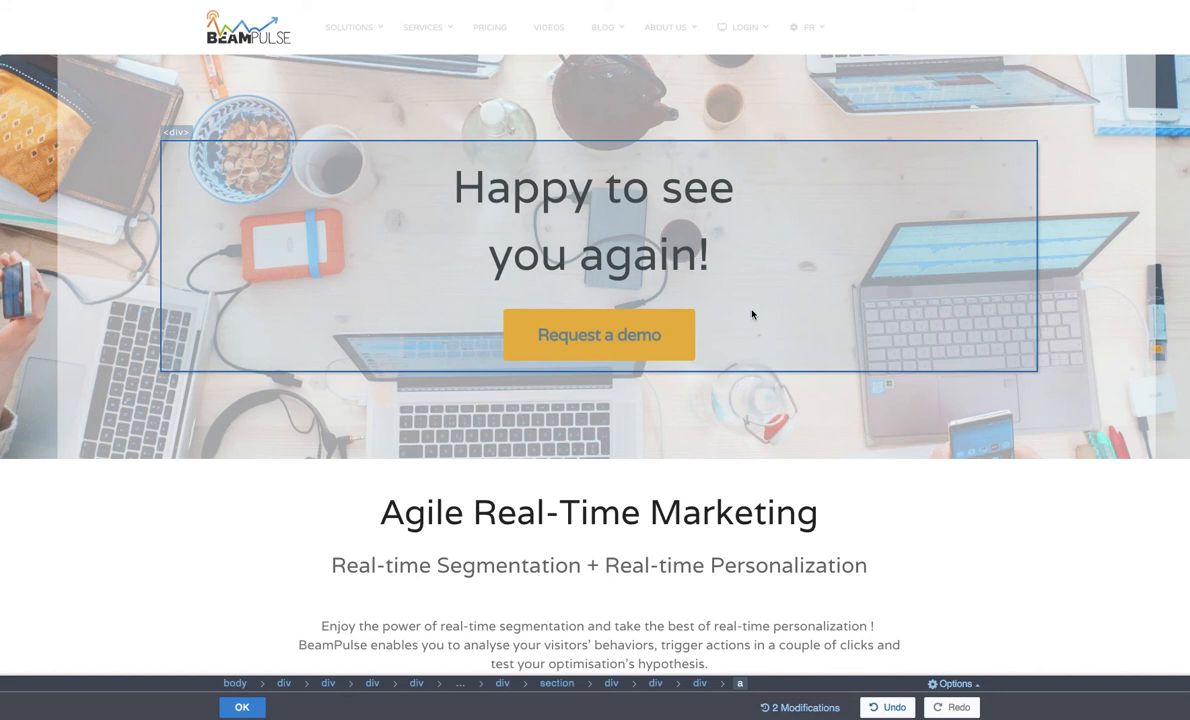
click(540, 268)
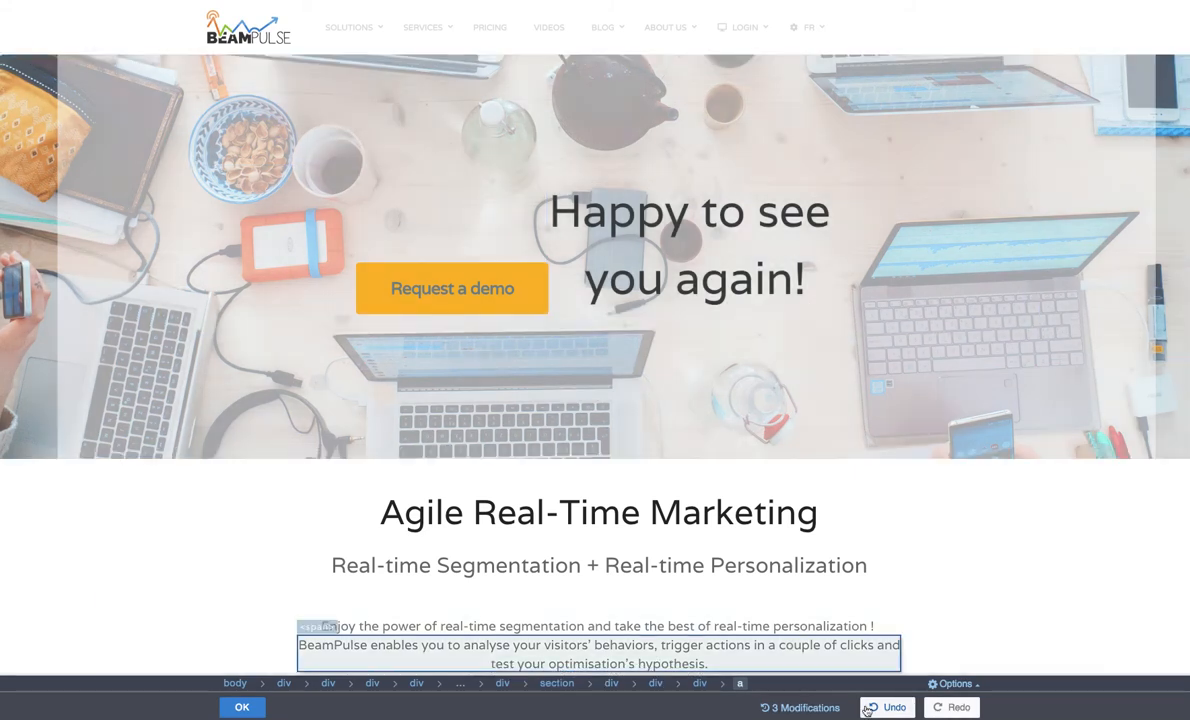
click(900, 711)
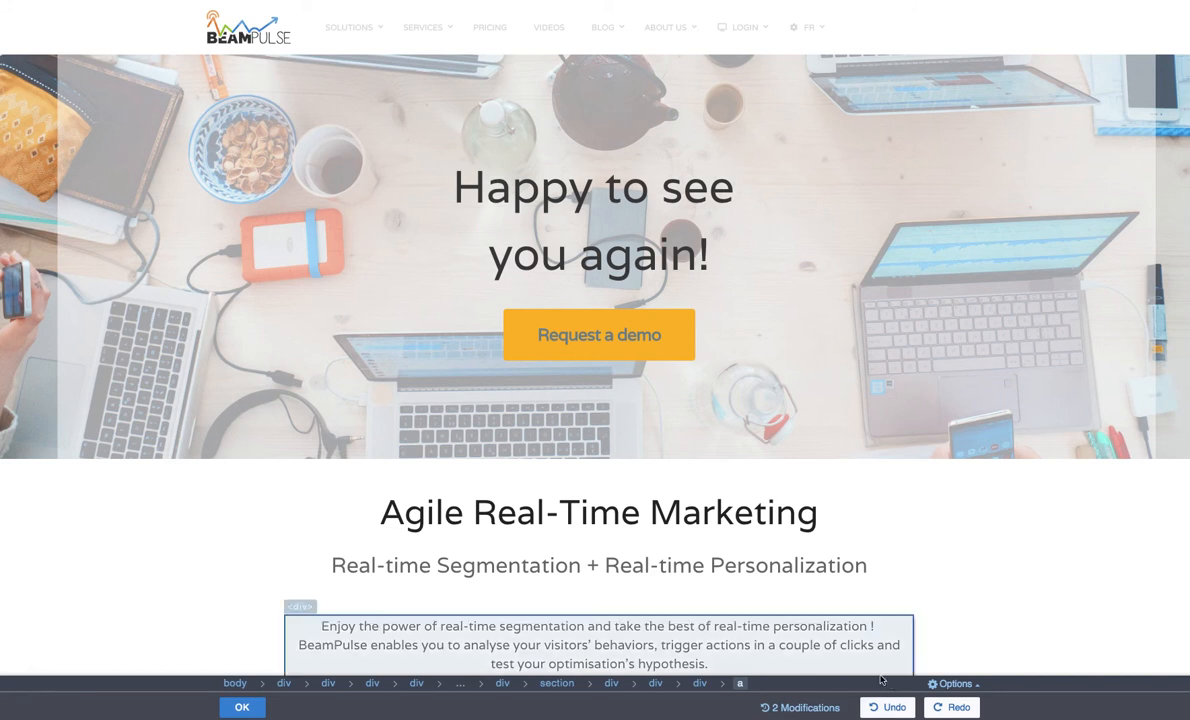
Look over the edited home page, validate the page editor modifications and preview the campaign action.
scroll(839, 493, down, 5)
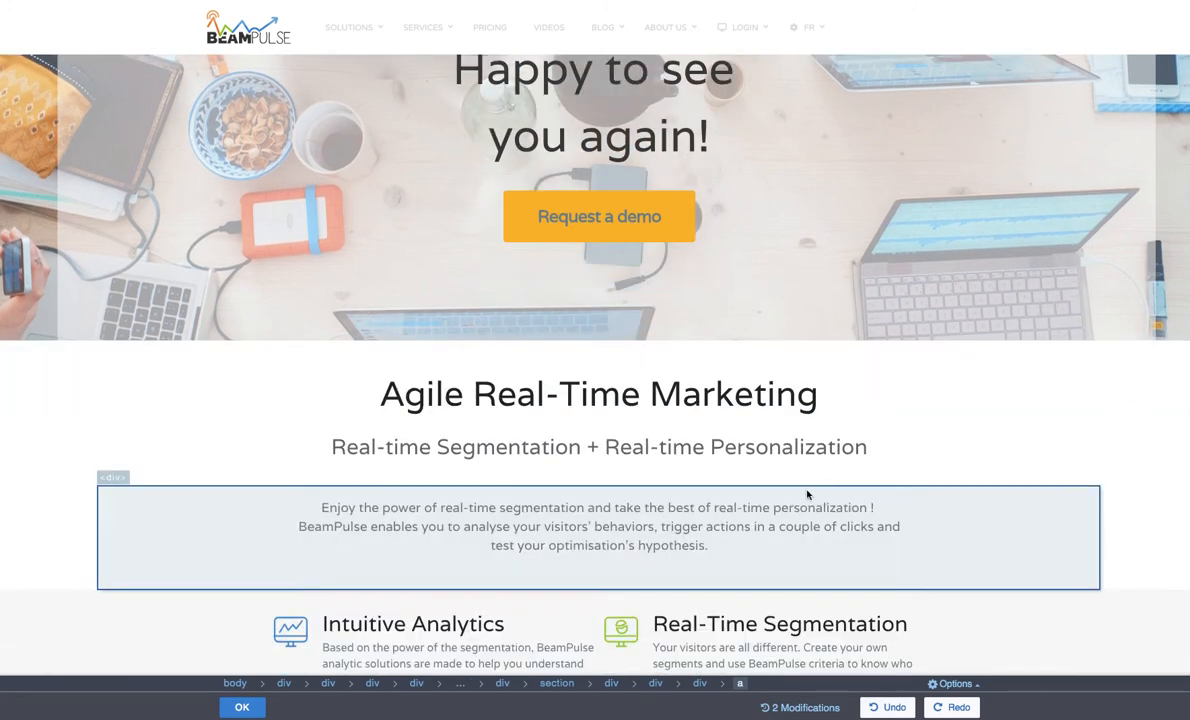
scroll(680, 485, down, 1)
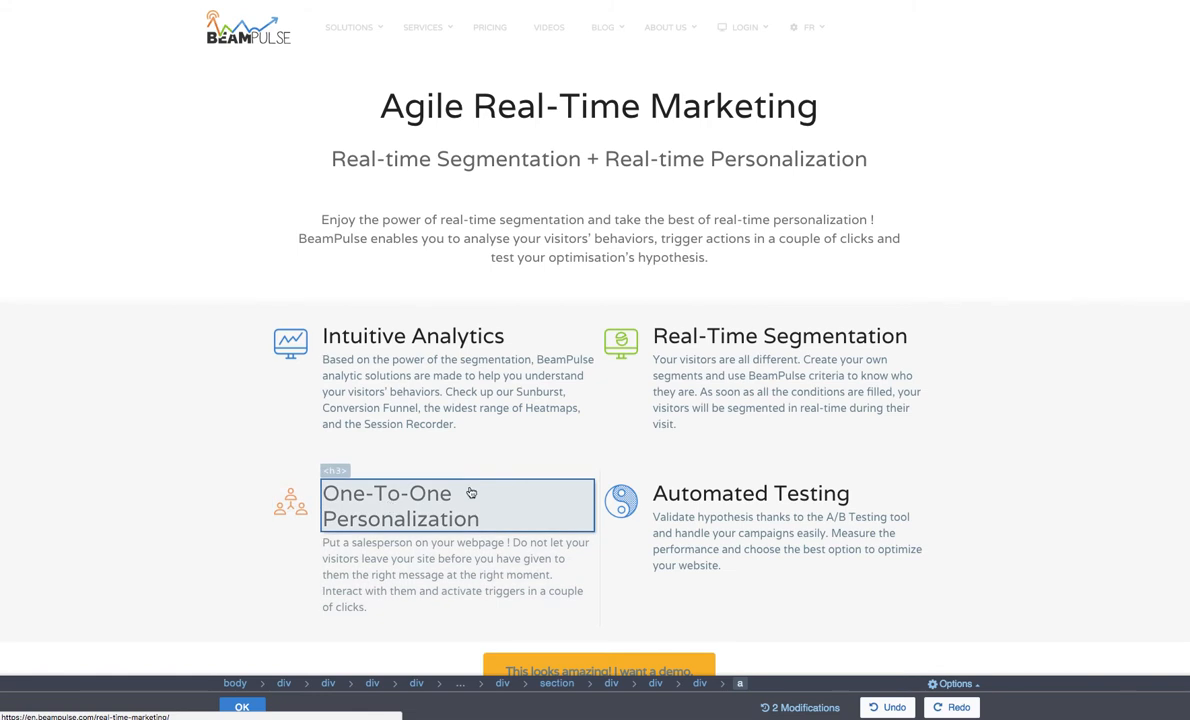
scroll(492, 453, up, 4)
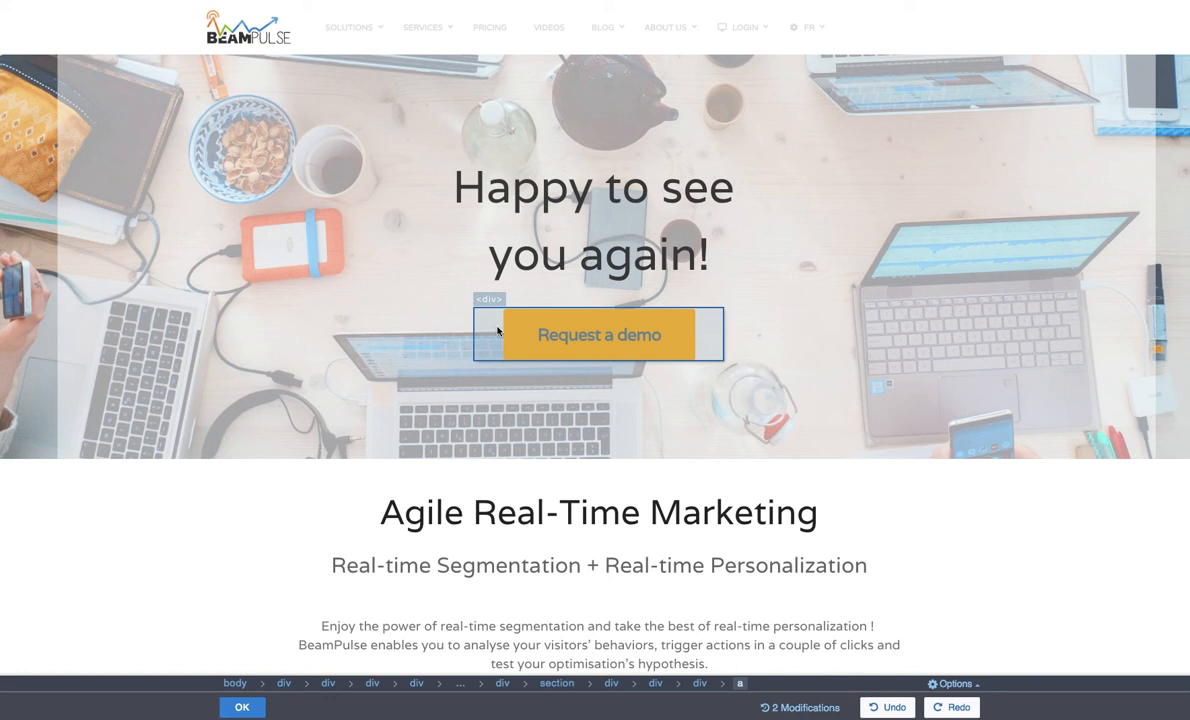
click(243, 707)
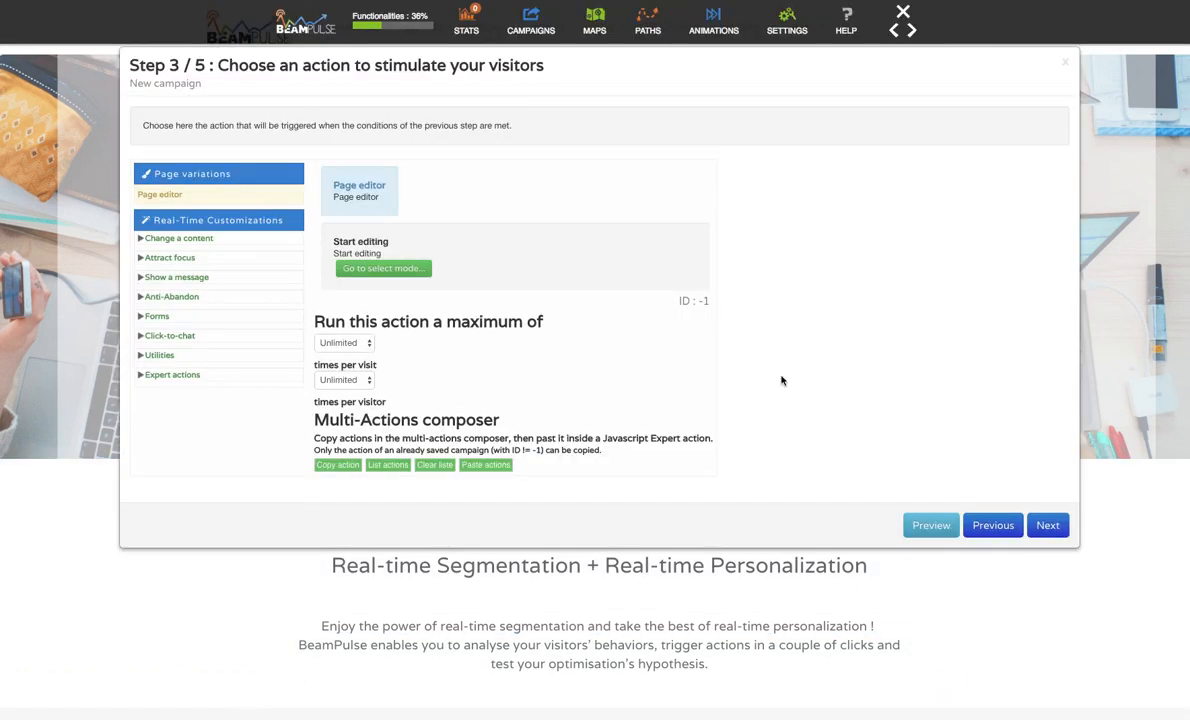
click(932, 526)
Look at the conversion goal options for A/B testing, and continue with No A/B test selected.
click(1048, 527)
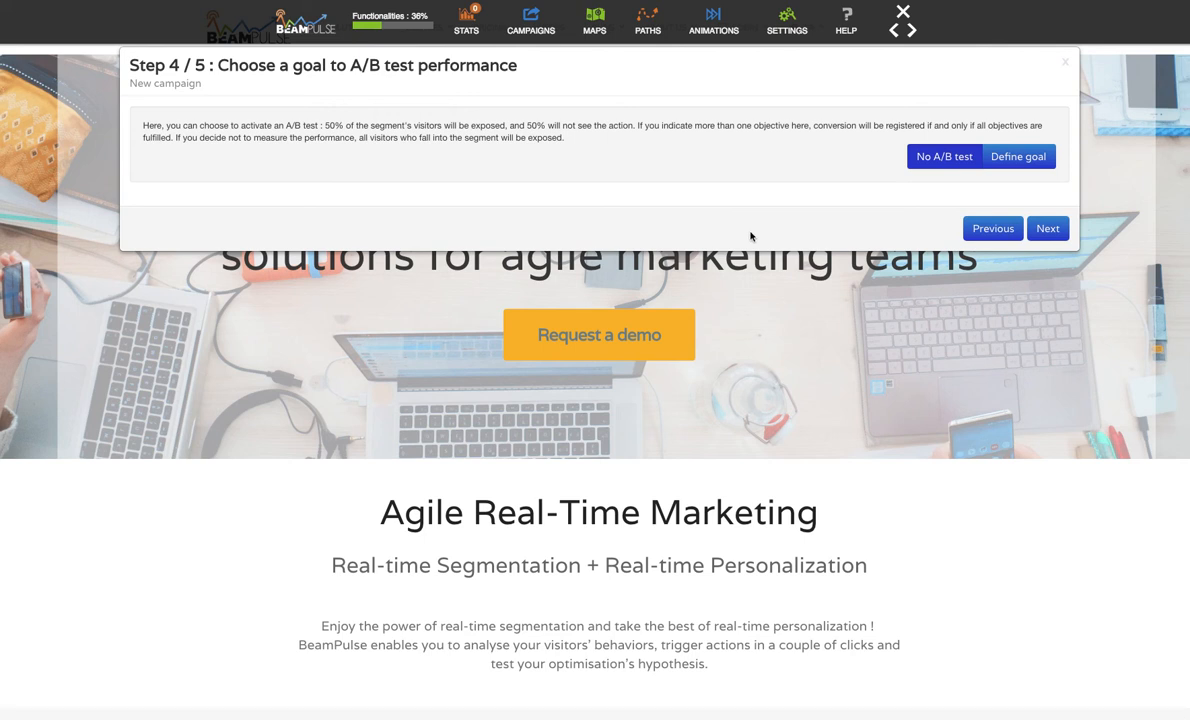
click(1031, 156)
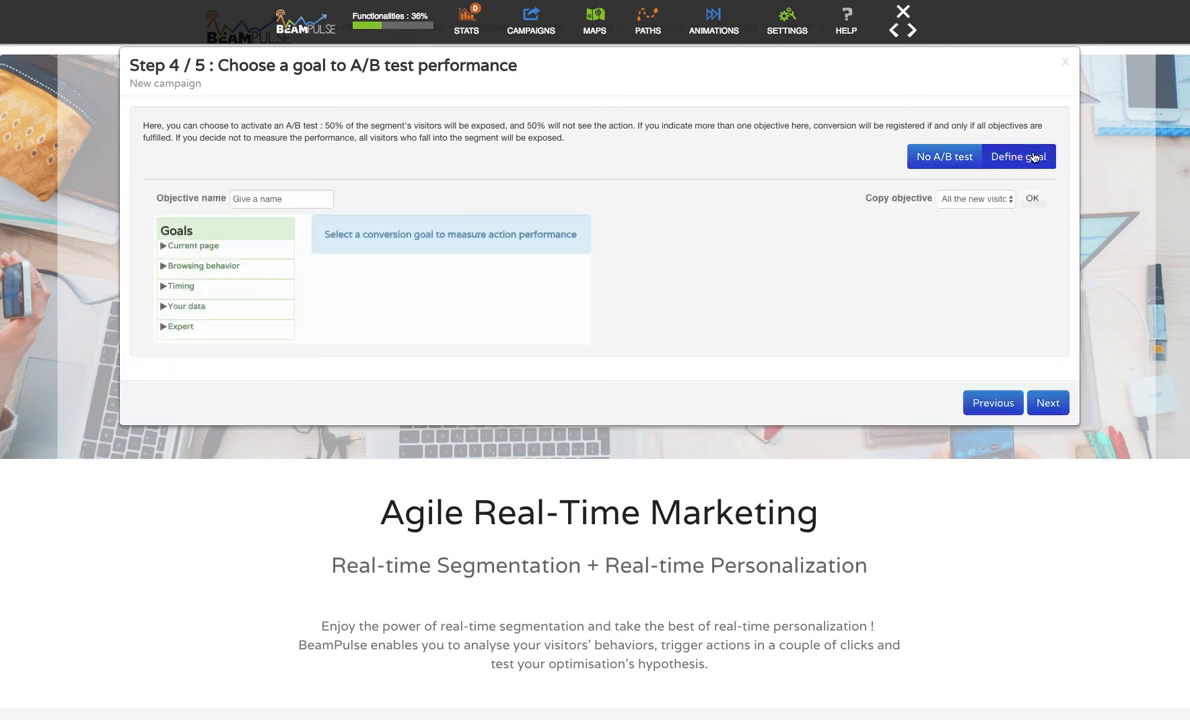
click(941, 160)
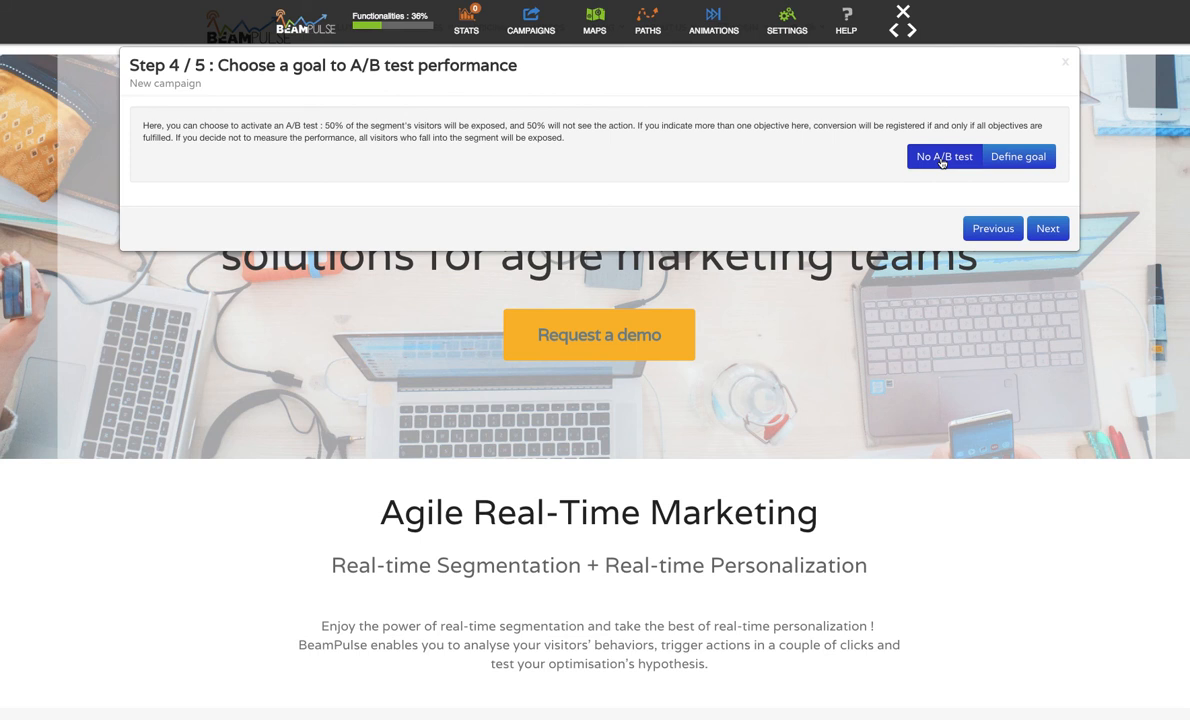
click(1046, 229)
Define a custom campaign schedule that excludes Saturday, Sunday and the hour intervals from 21:00 to 23:59.
click(1008, 149)
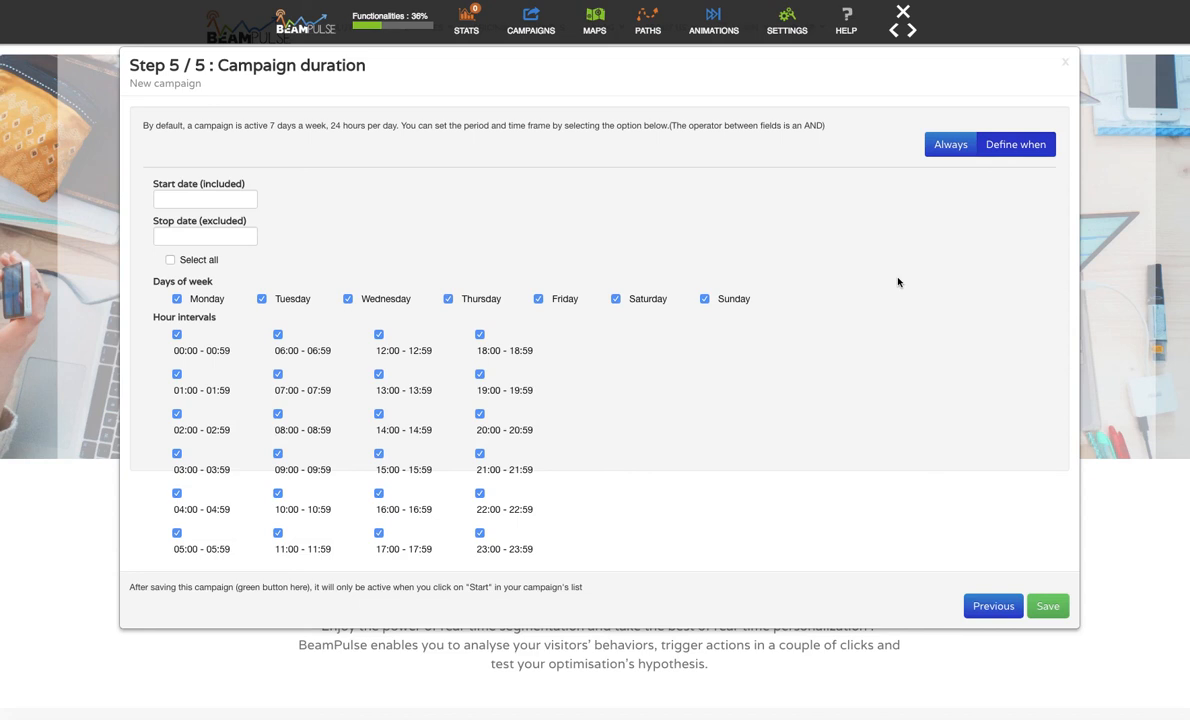
click(705, 300)
click(616, 299)
click(480, 533)
click(480, 493)
click(480, 455)
View the start and stop date calendars, and close them with both dates left empty.
click(182, 200)
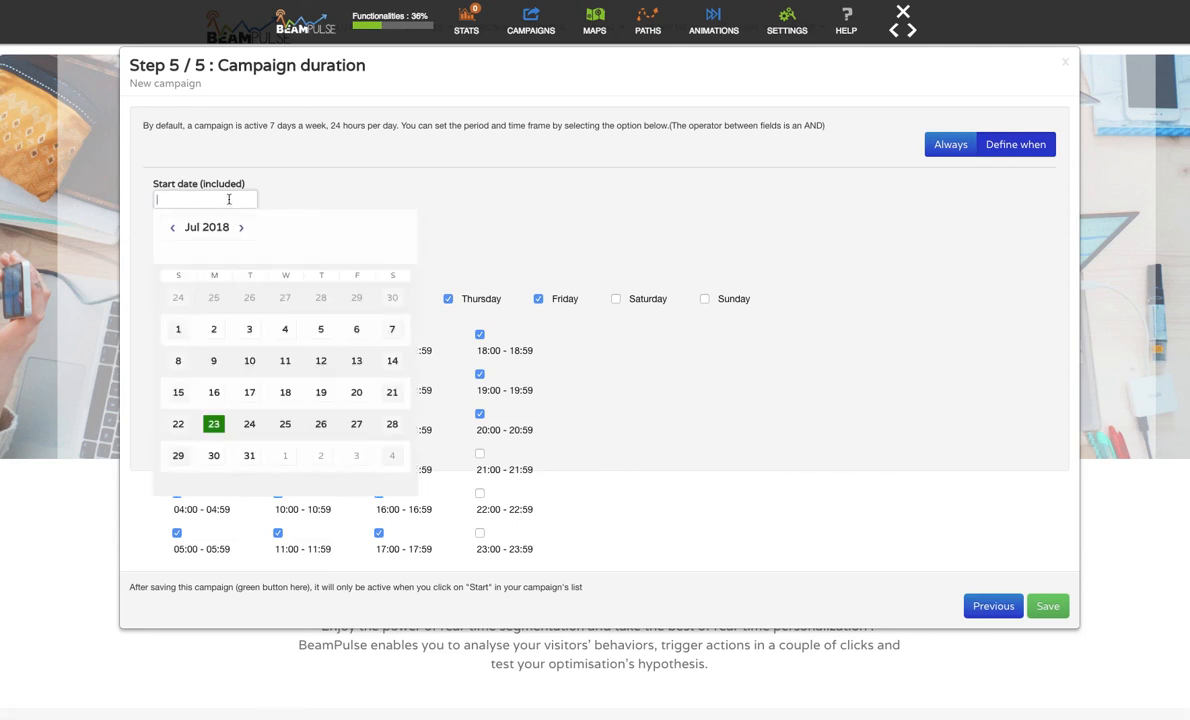
key(Tab)
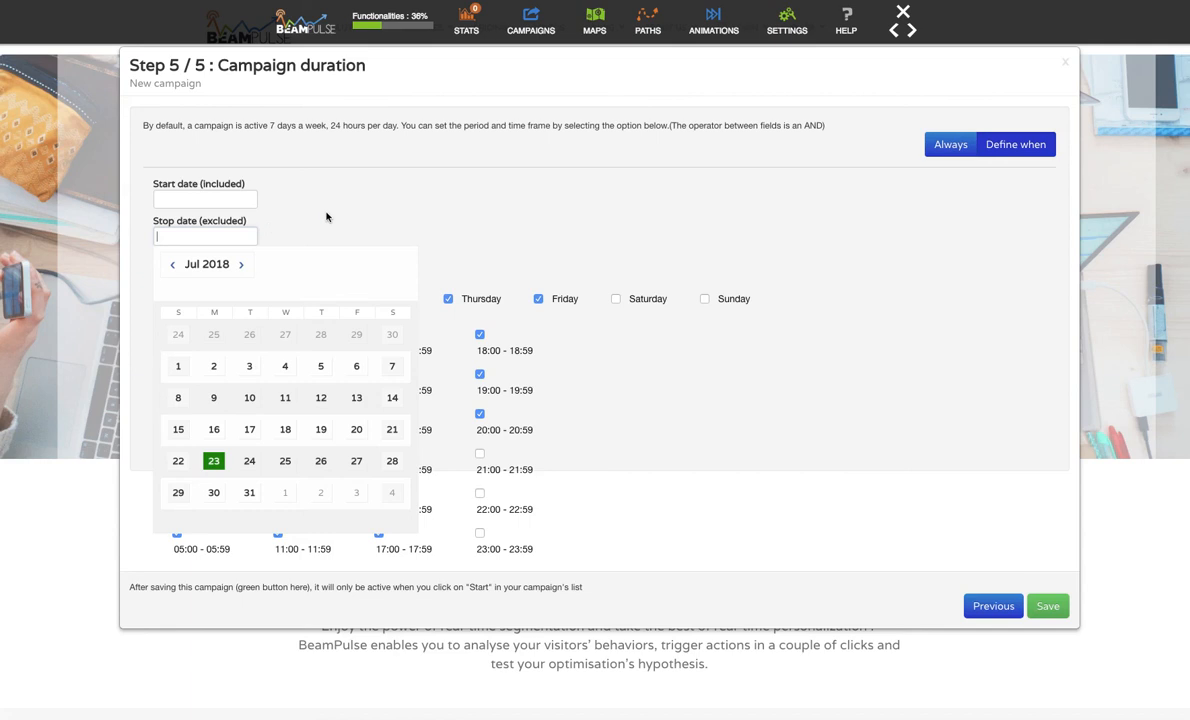
click(593, 227)
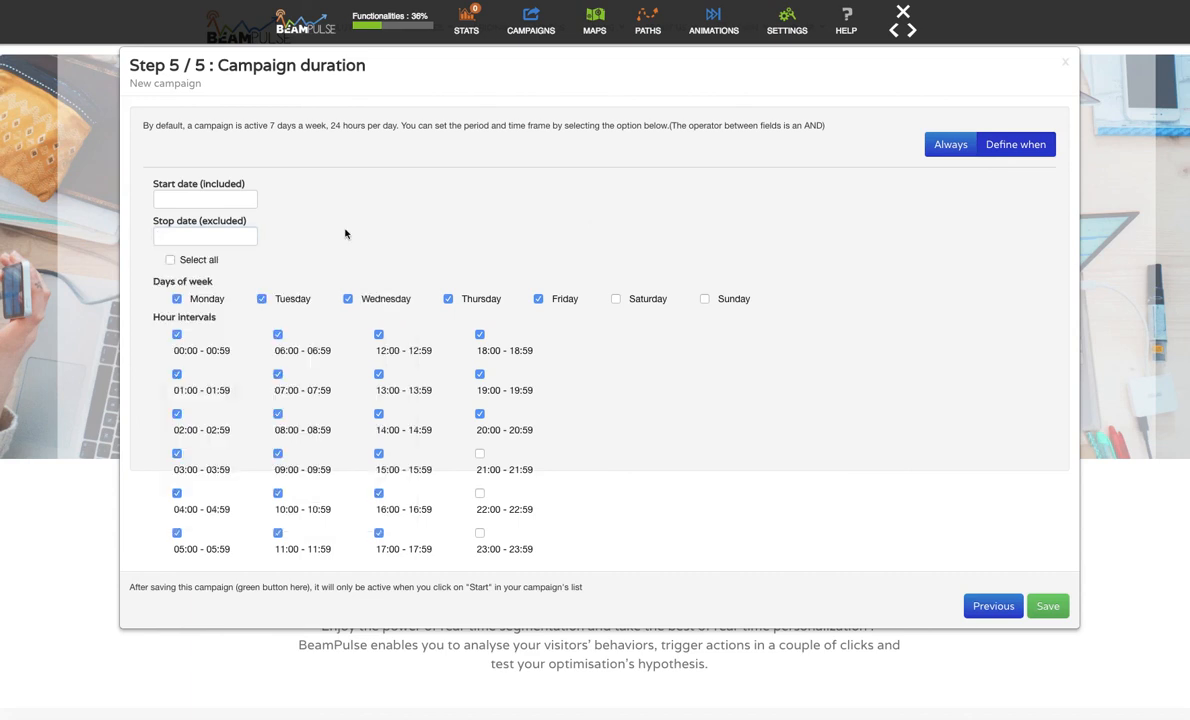
Save the new campaign and return to the list of campaigns.
click(1050, 607)
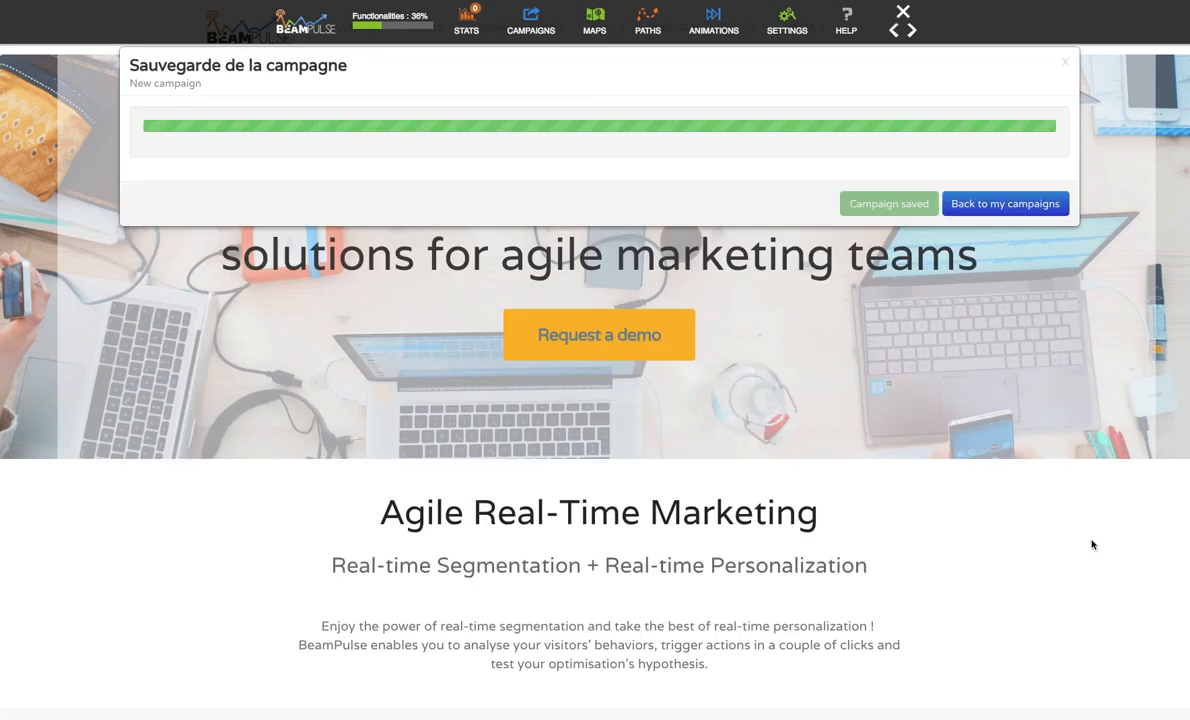
click(978, 204)
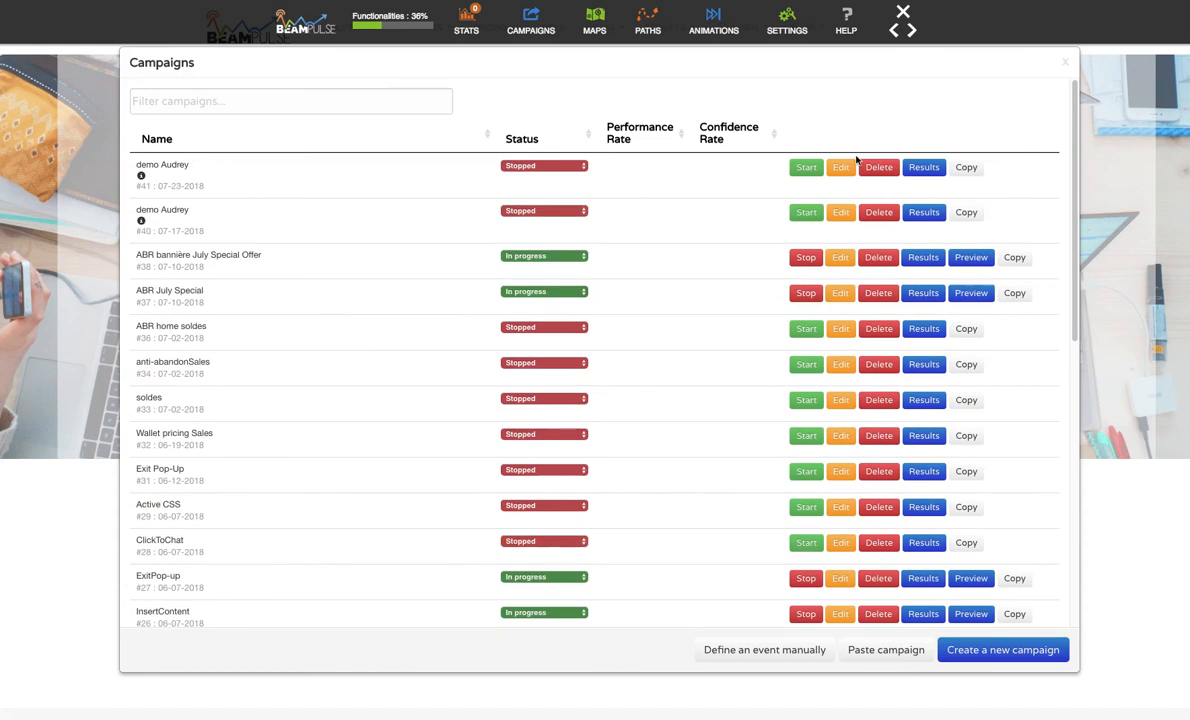